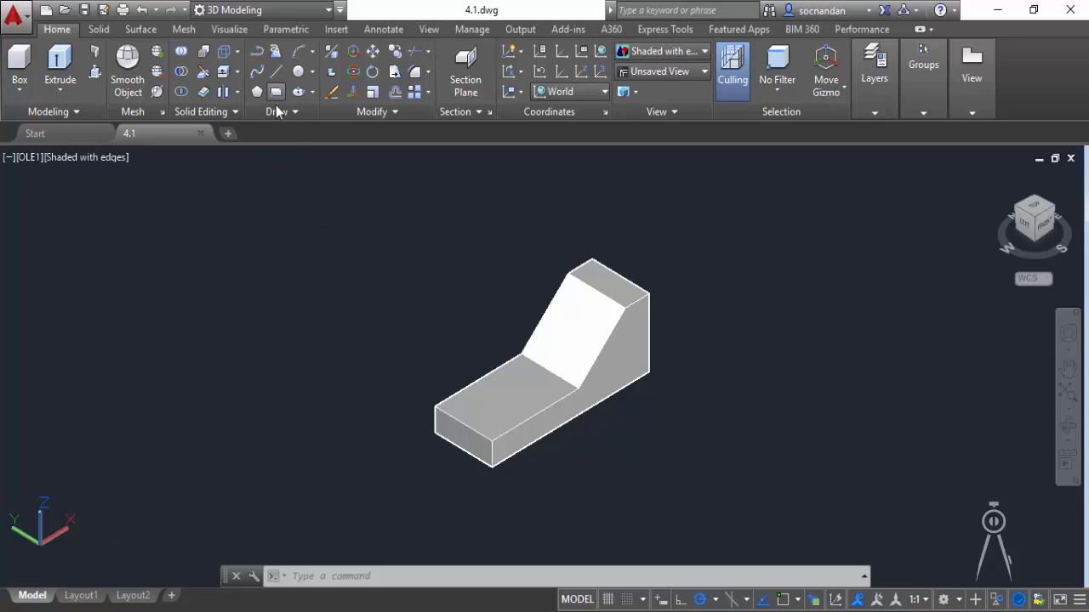
Draw a freehand rectangle on the world XY plane in the empty space beside the solid.
click(276, 93)
click(245, 429)
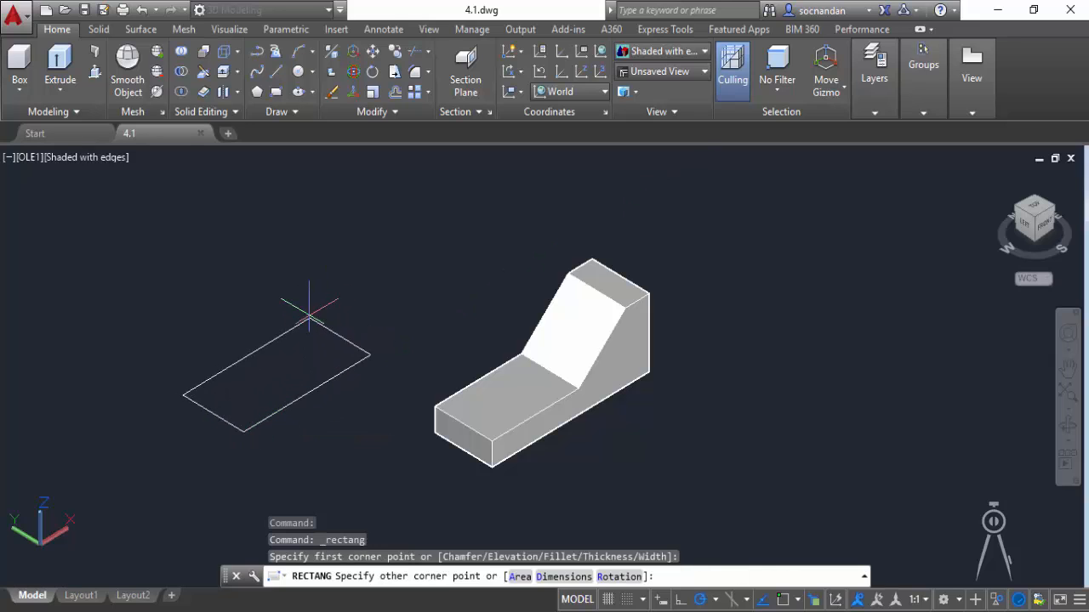
click(292, 338)
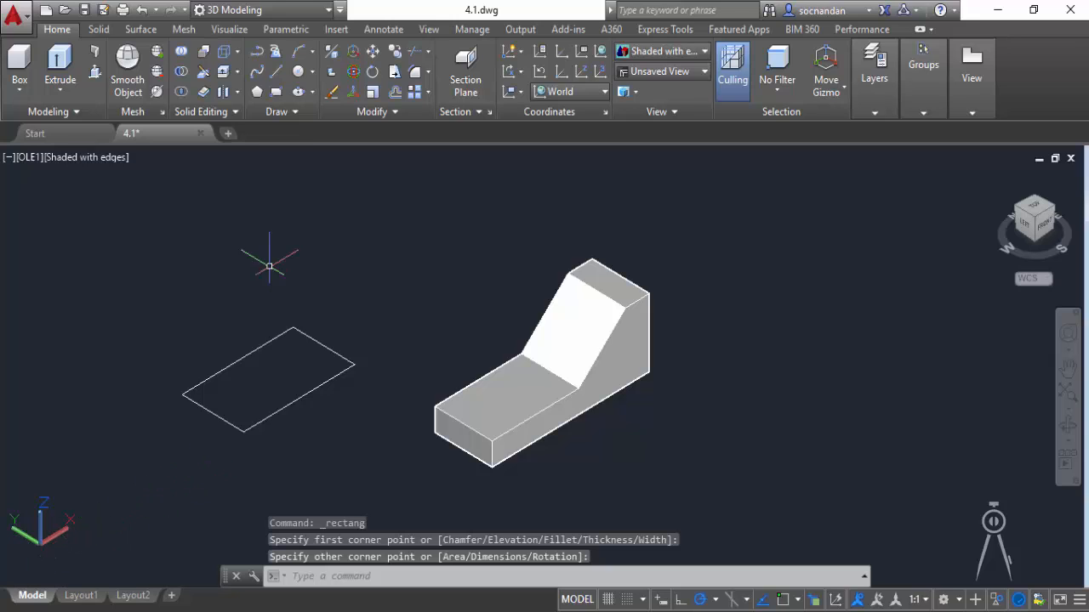
Turn on object snap and try to draw a second rectangle from the first rectangle's nearest corner.
click(275, 91)
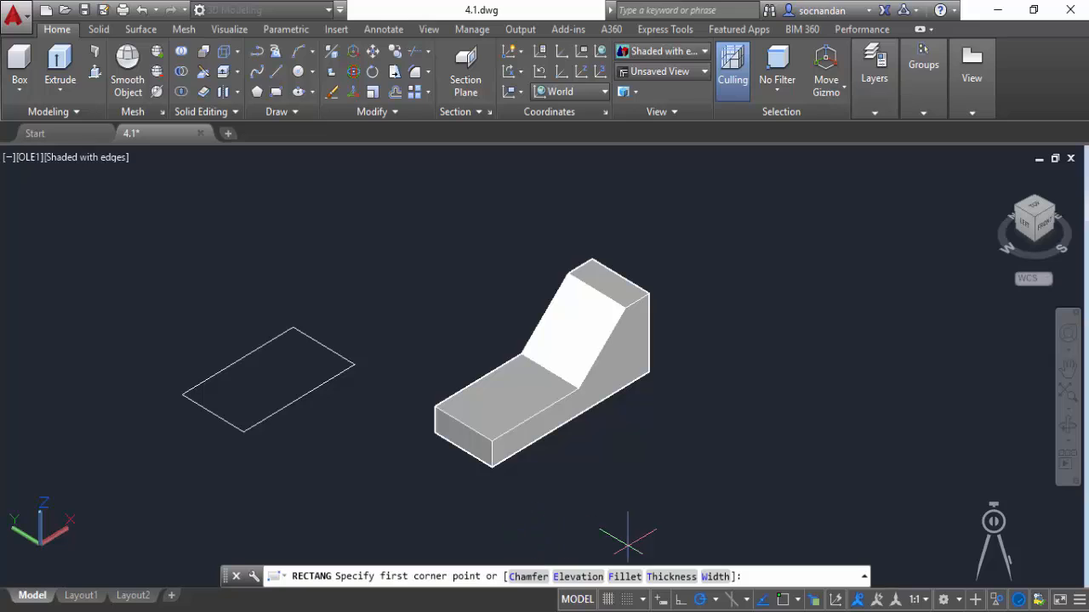
click(783, 600)
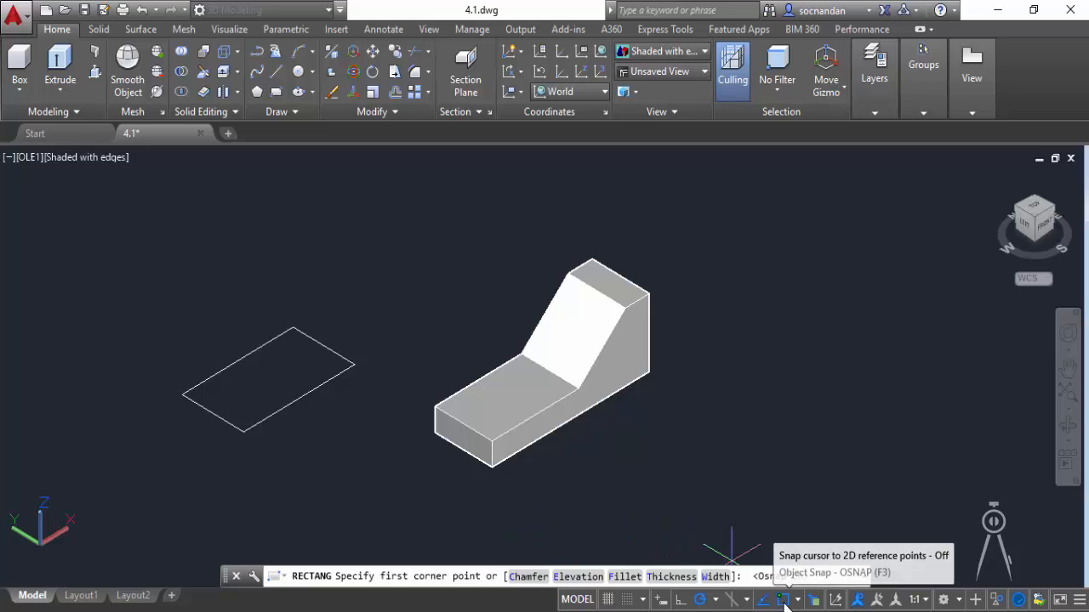
click(243, 433)
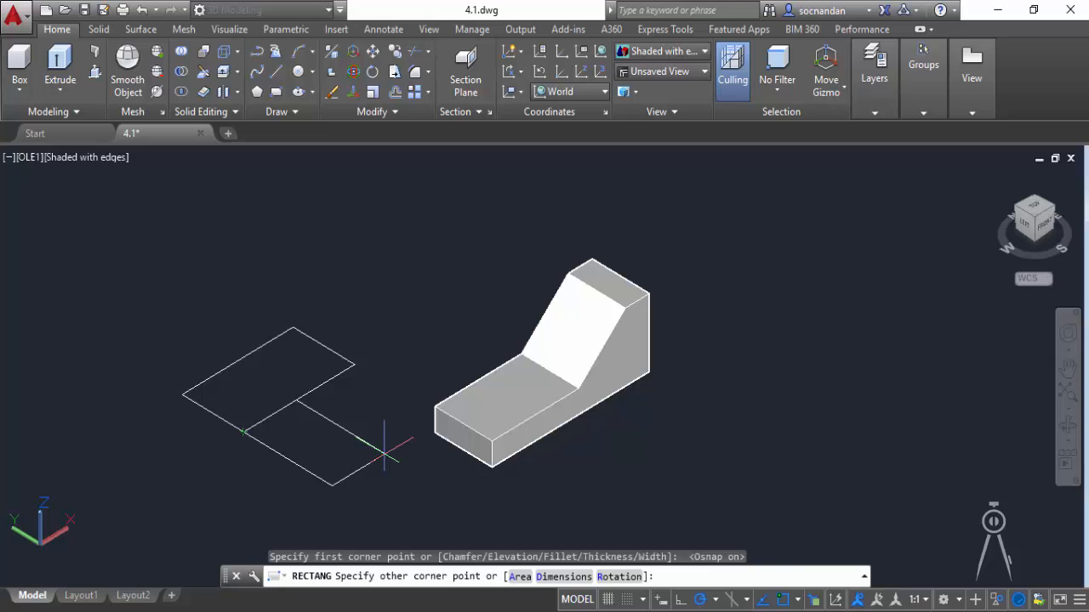
key(Escape)
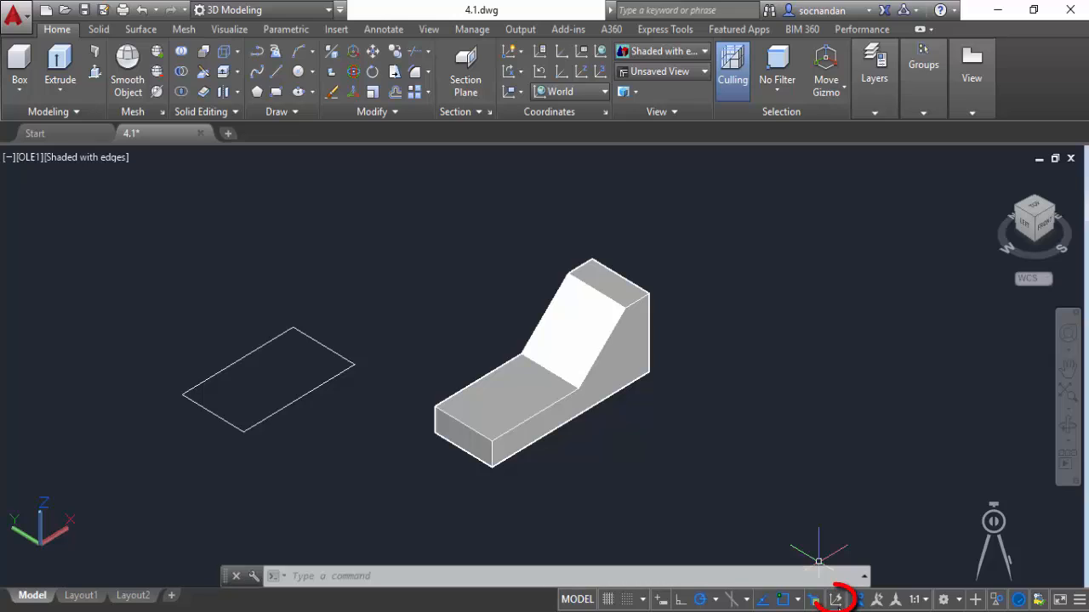
Turn on Dynamic UCS and check its entry in the status bar customization options.
click(836, 599)
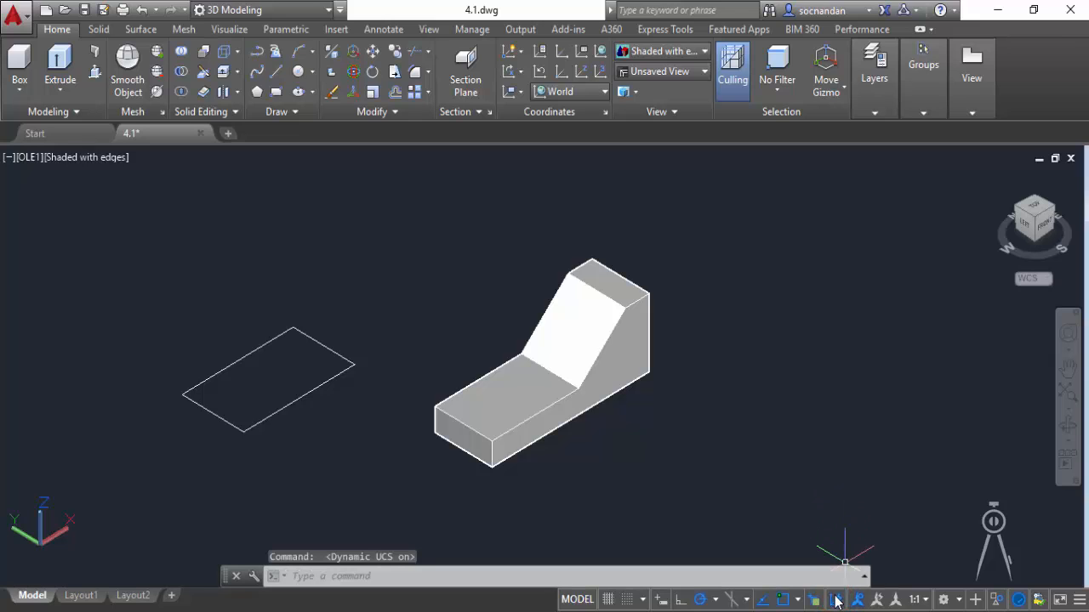
click(1078, 600)
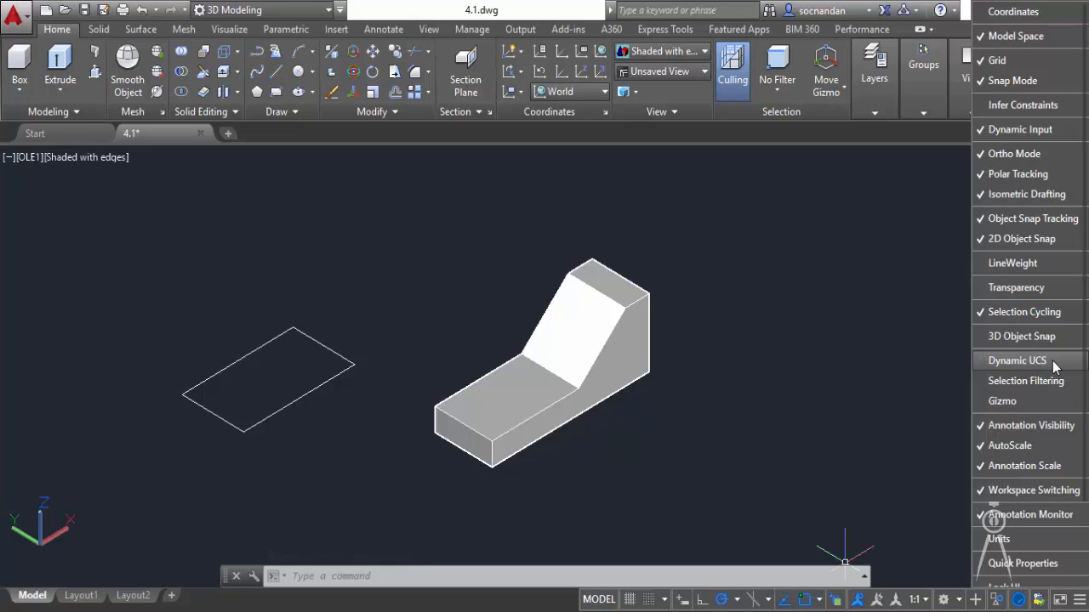
click(872, 392)
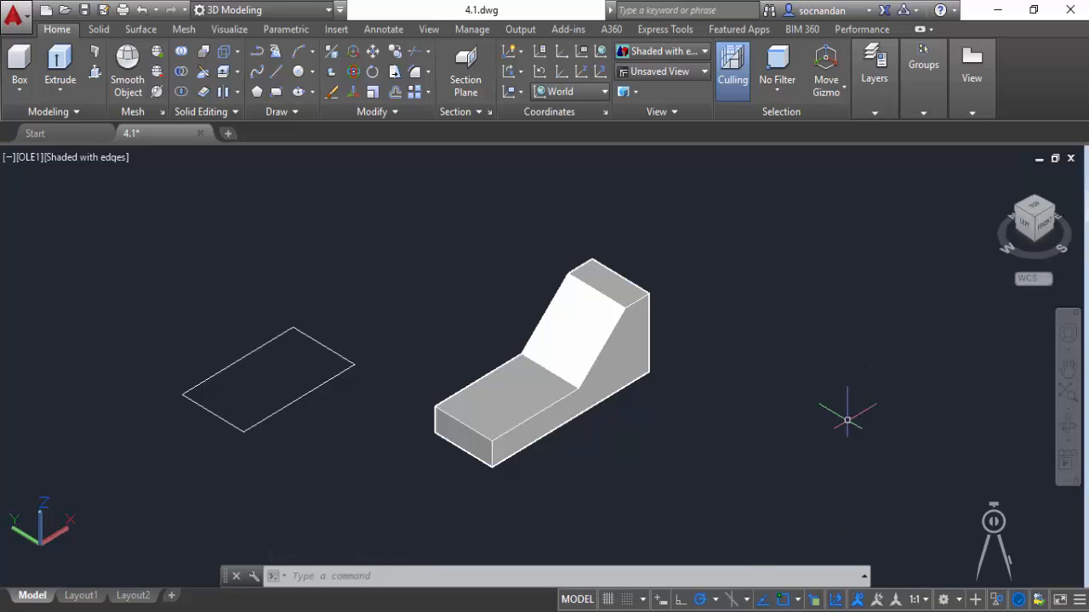
Draw a rectangle in the plane of the solid's vertical front face, starting on that face and extending beyond the solid.
click(275, 92)
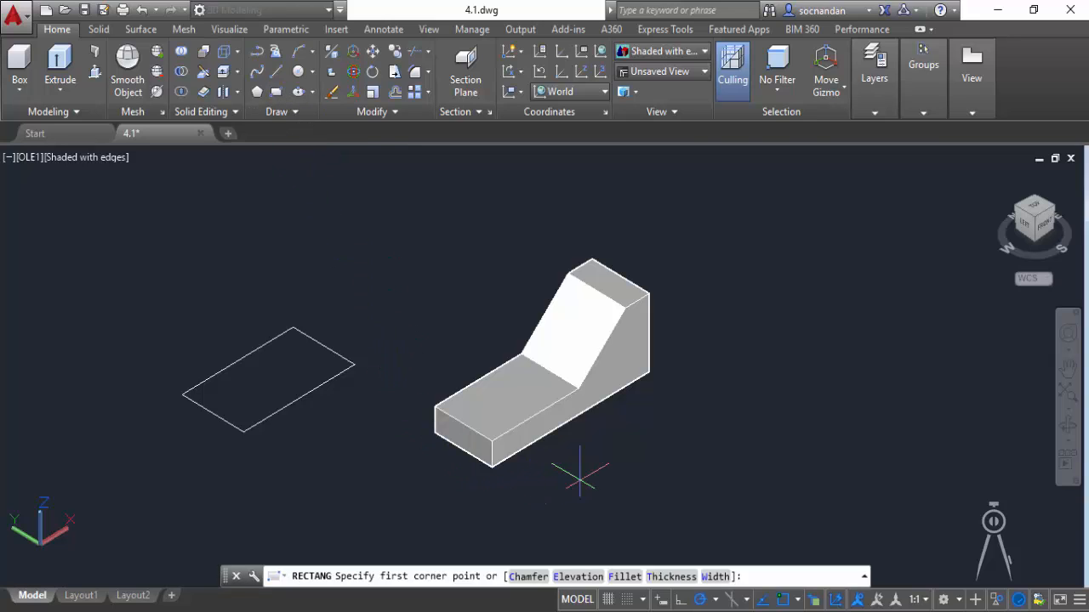
scroll(580, 473, up, 3)
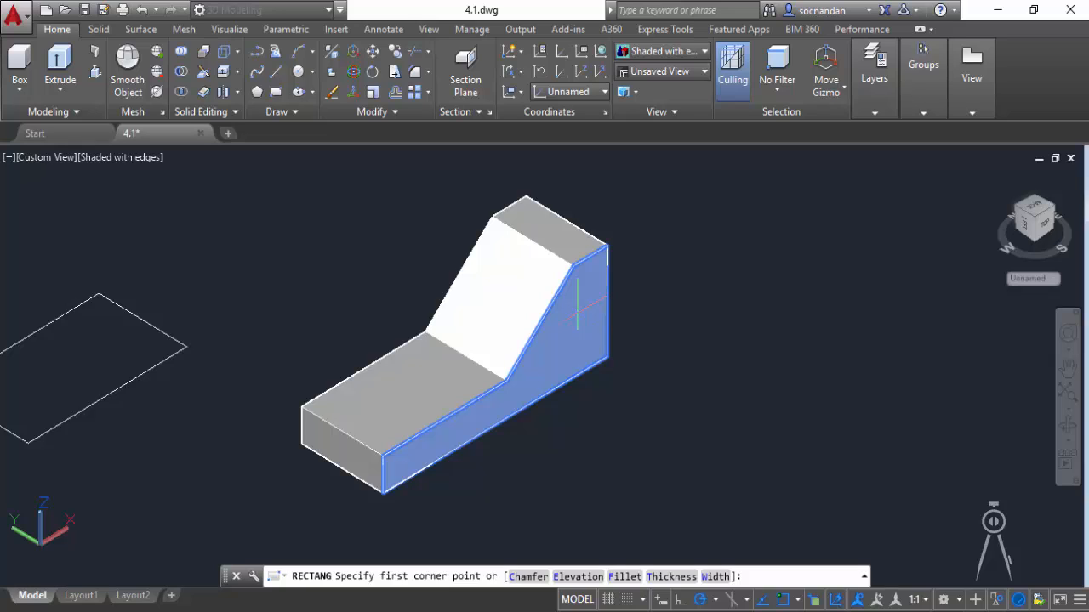
click(578, 311)
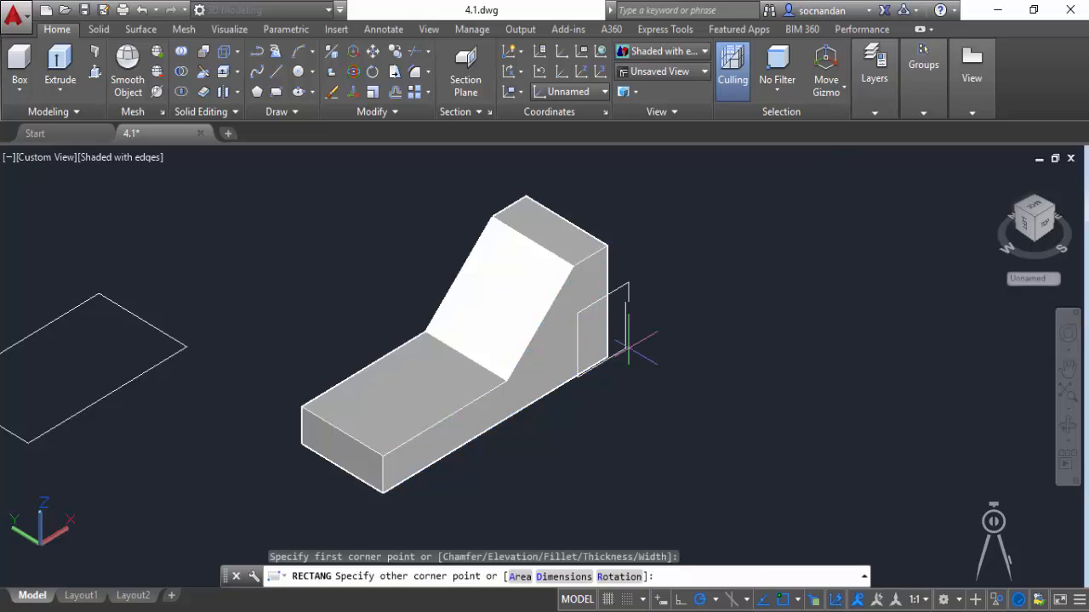
click(712, 381)
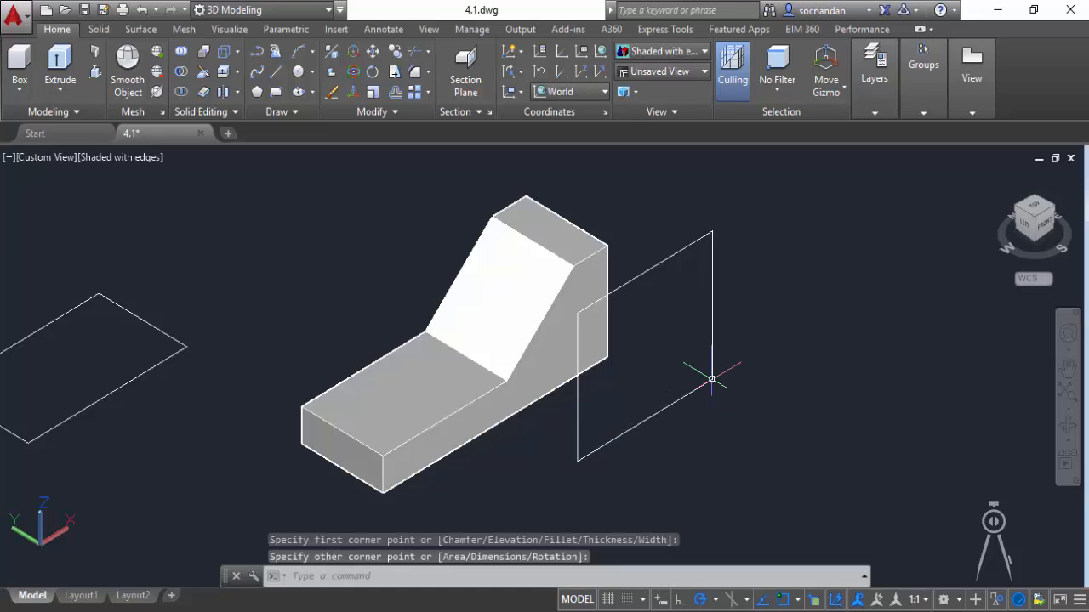
Draw a rectangle in the plane of the solid's low horizontal top face, starting on that face.
click(275, 91)
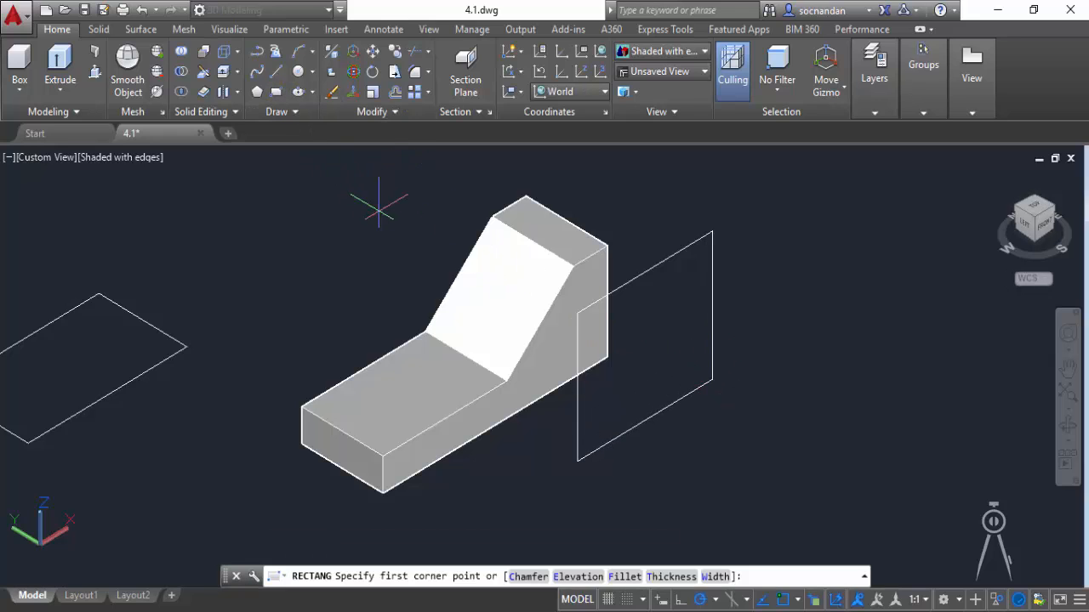
click(418, 378)
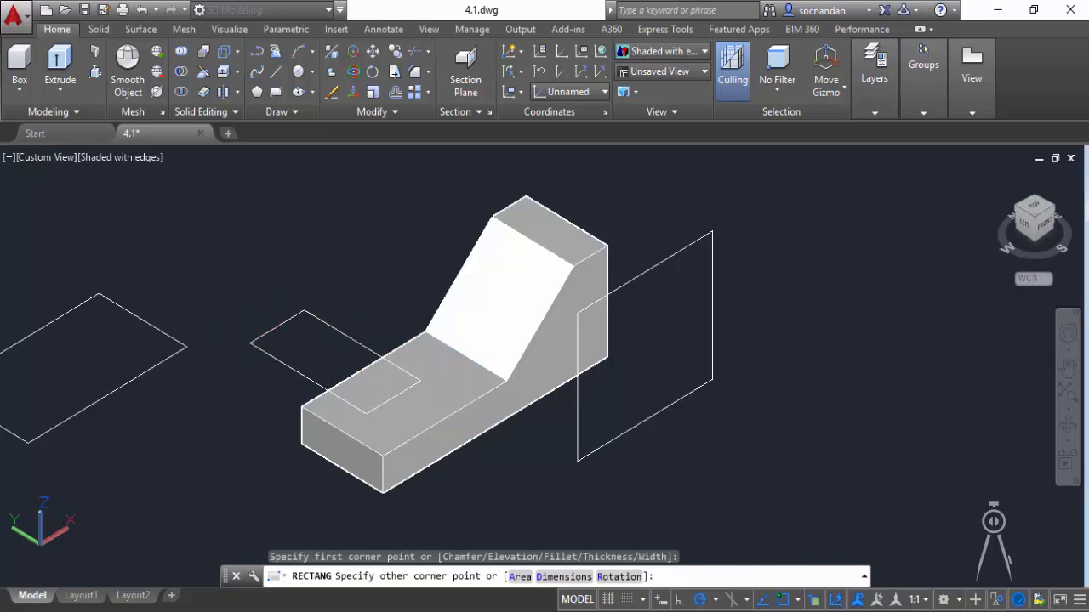
click(249, 342)
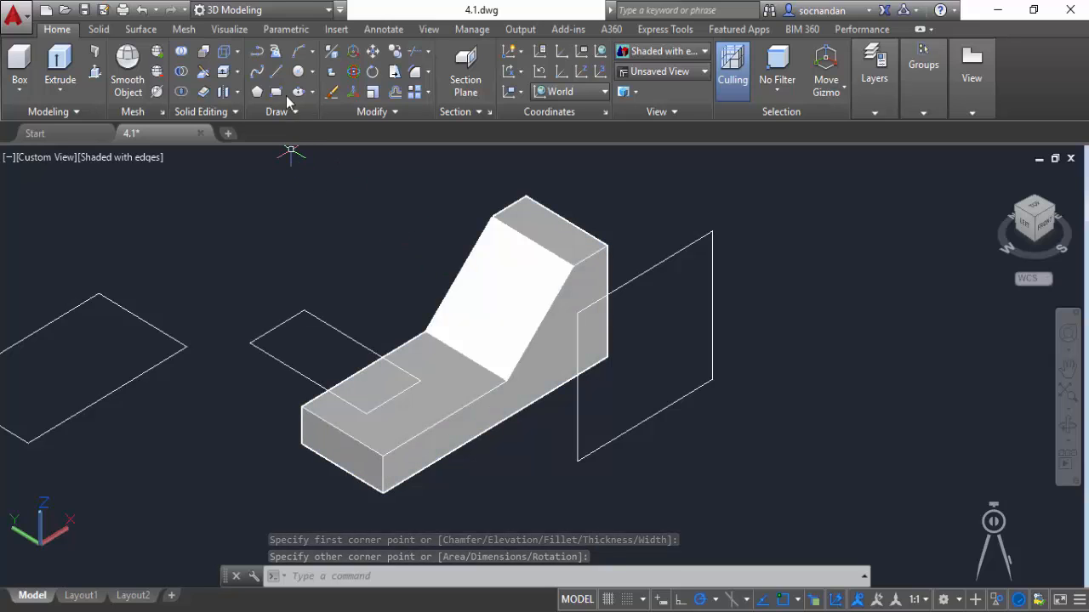
Draw a rectangle in the plane of the solid's inclined face, starting on that face.
click(276, 91)
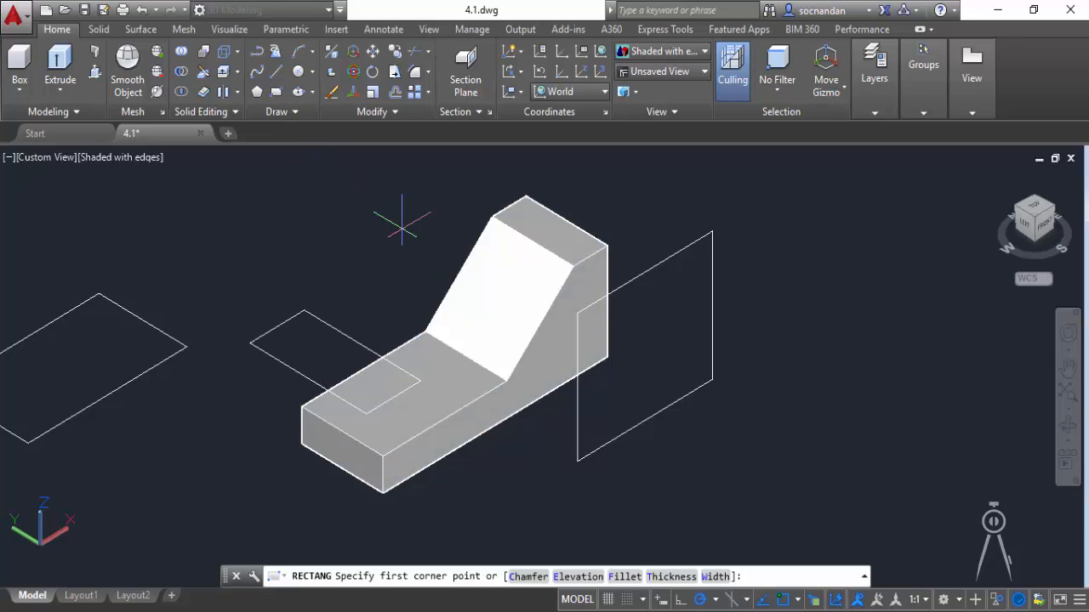
click(509, 270)
click(359, 251)
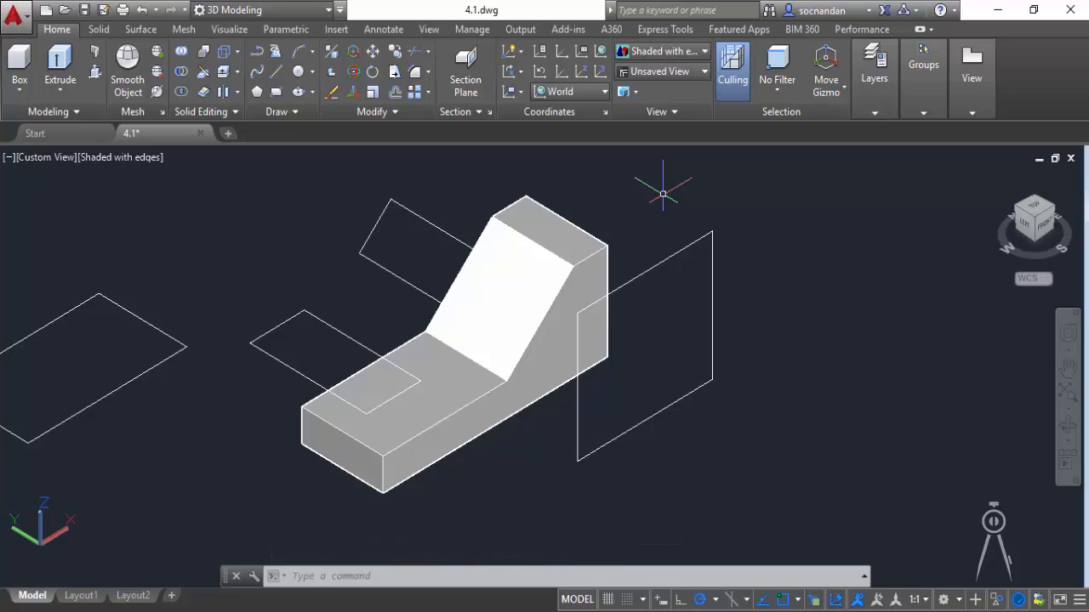
Delete all four rectangles around the solid.
click(681, 250)
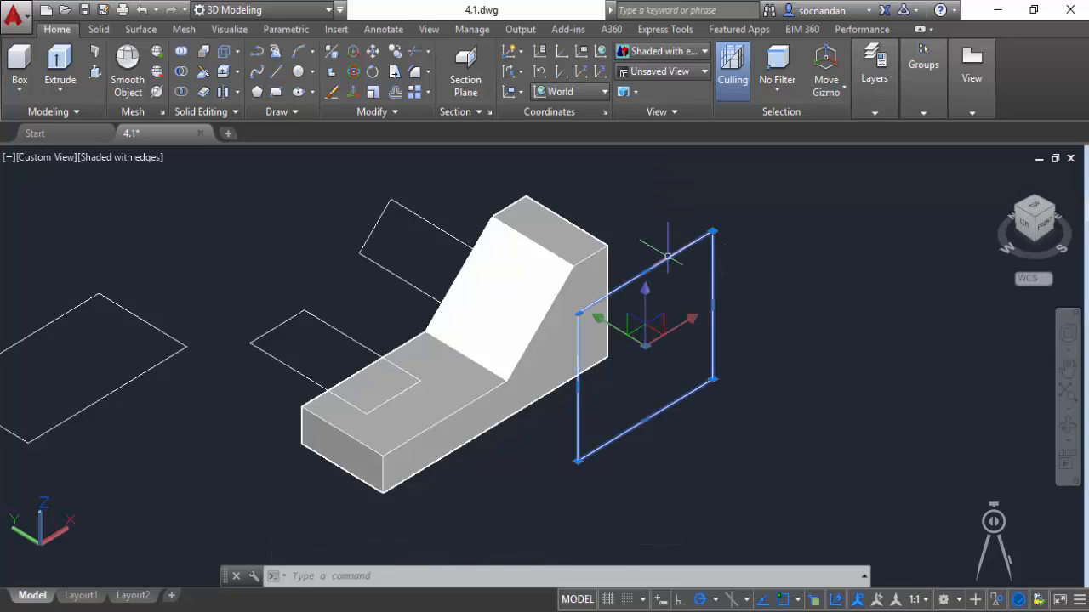
click(423, 218)
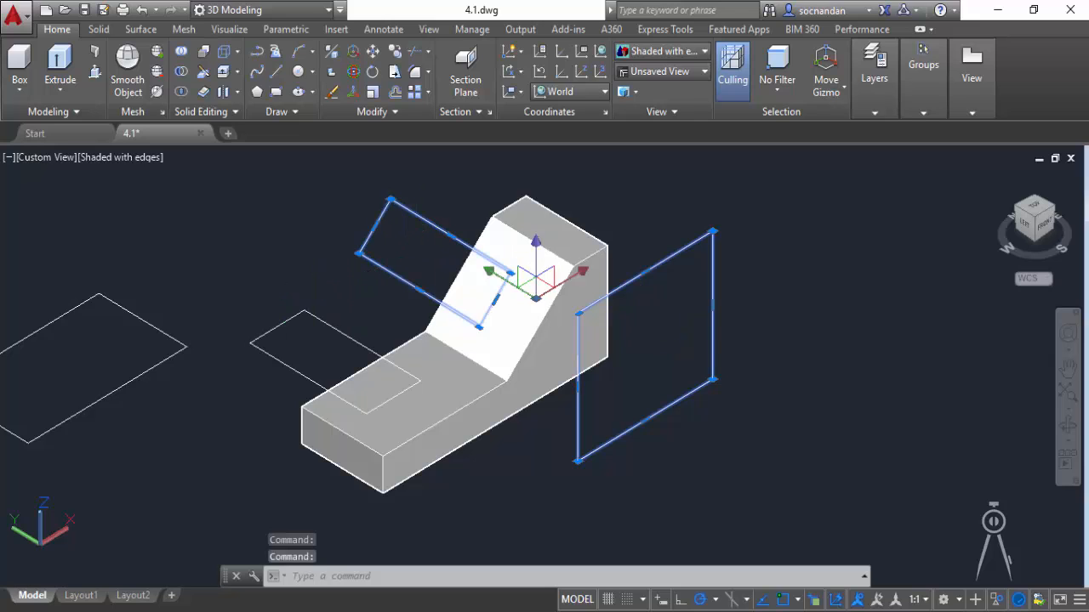
click(303, 313)
click(127, 312)
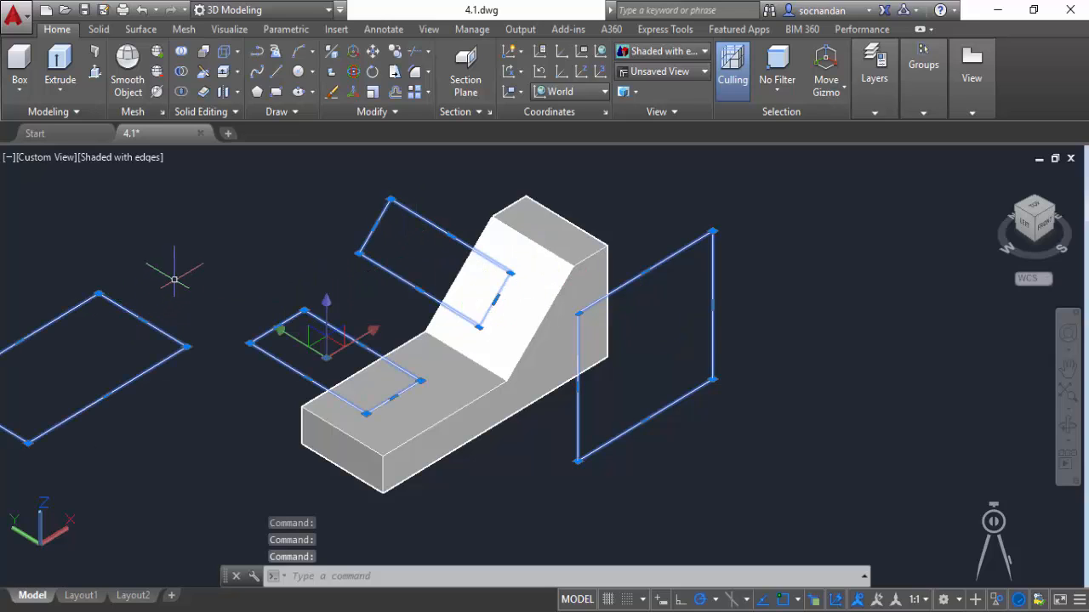
key(Delete)
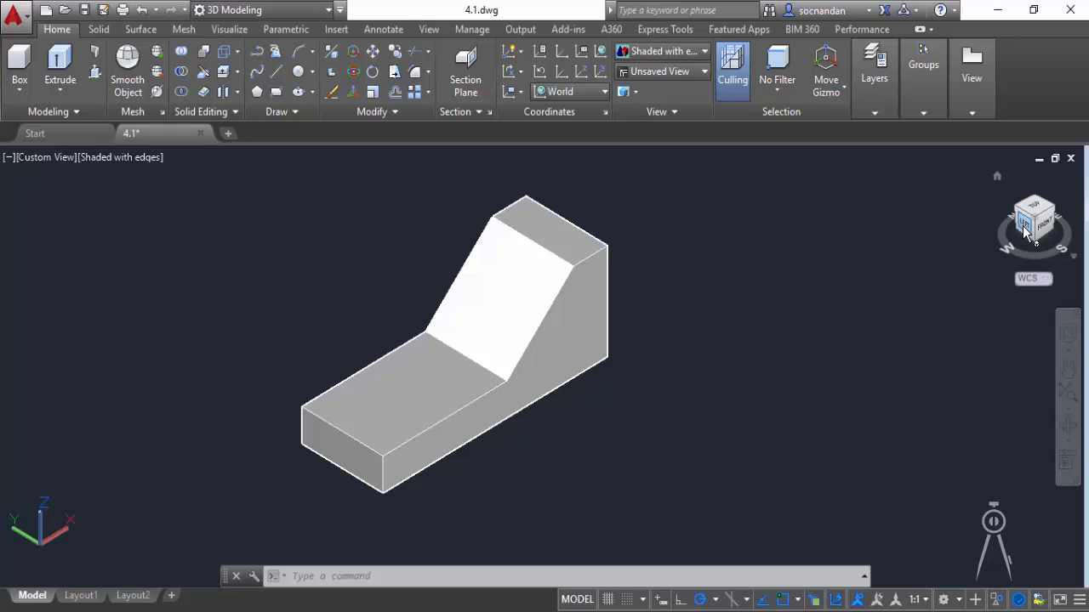
Set the UCS to the preset Left orientation.
click(599, 94)
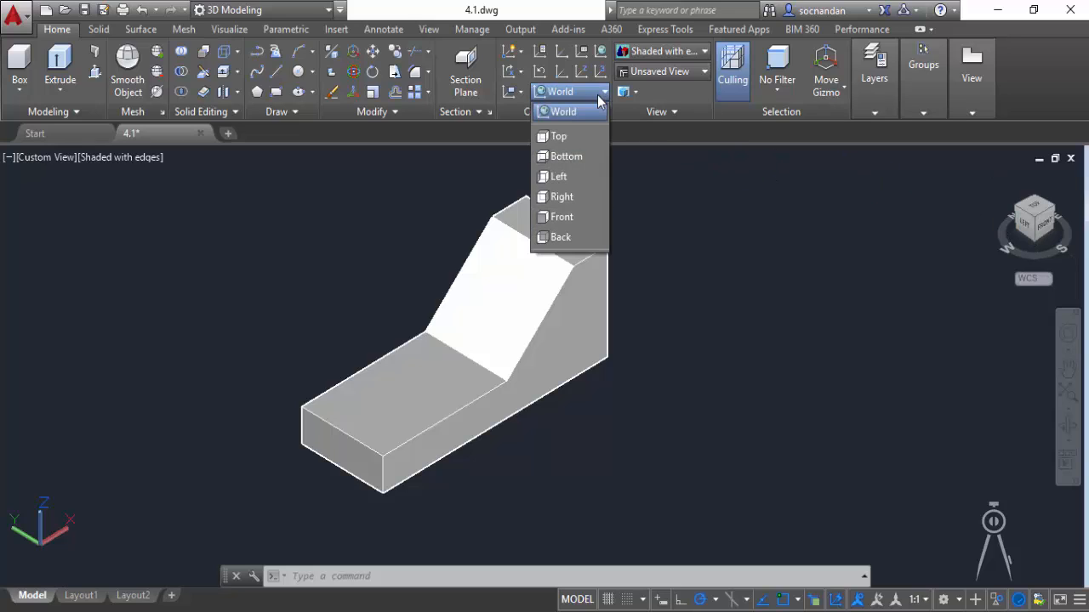
click(567, 178)
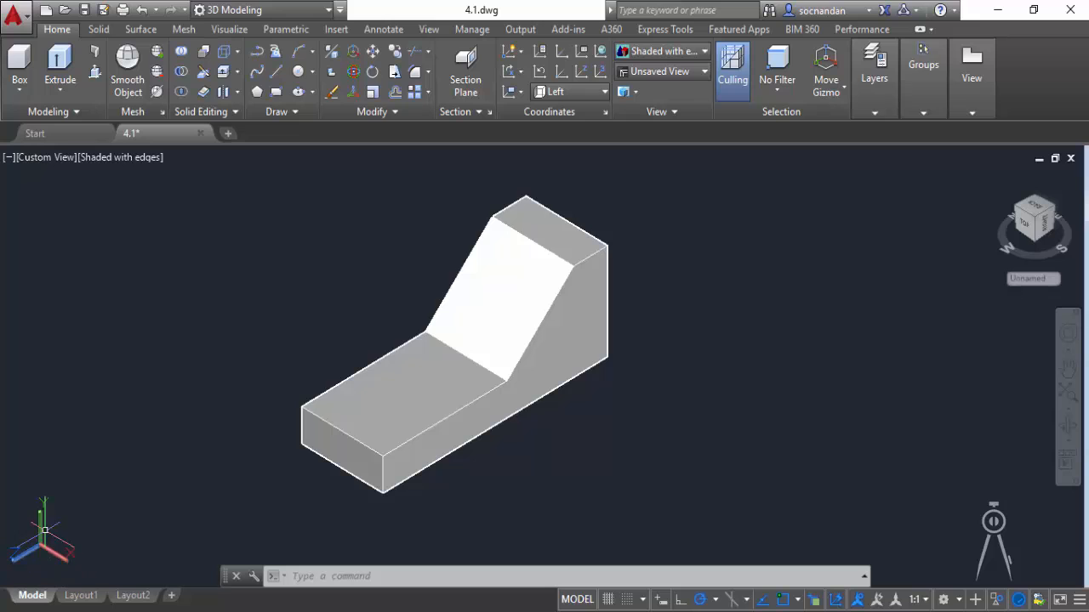
drag(64, 548, 455, 368)
drag(380, 347, 379, 346)
Draw a rectangle parallel to the solid's left face in the empty space beside it, and restore the World UCS.
click(276, 91)
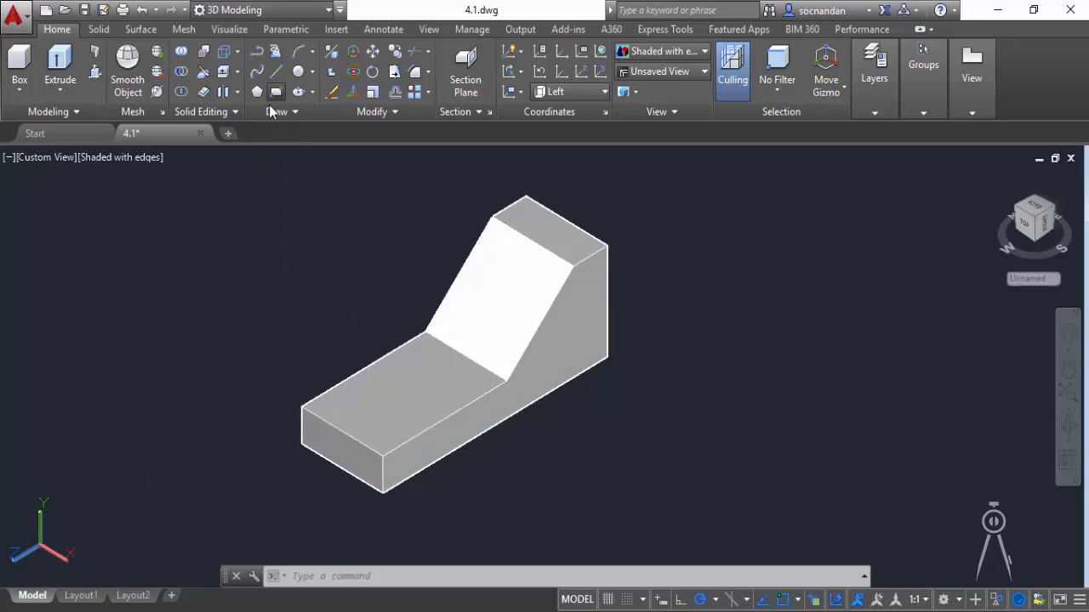
click(226, 448)
click(150, 271)
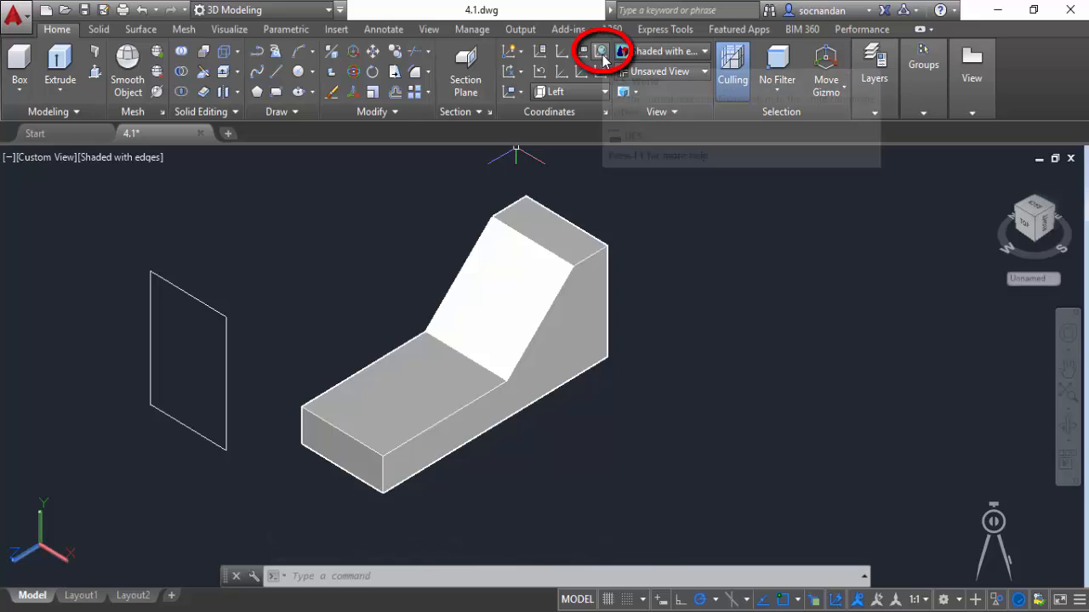
click(602, 55)
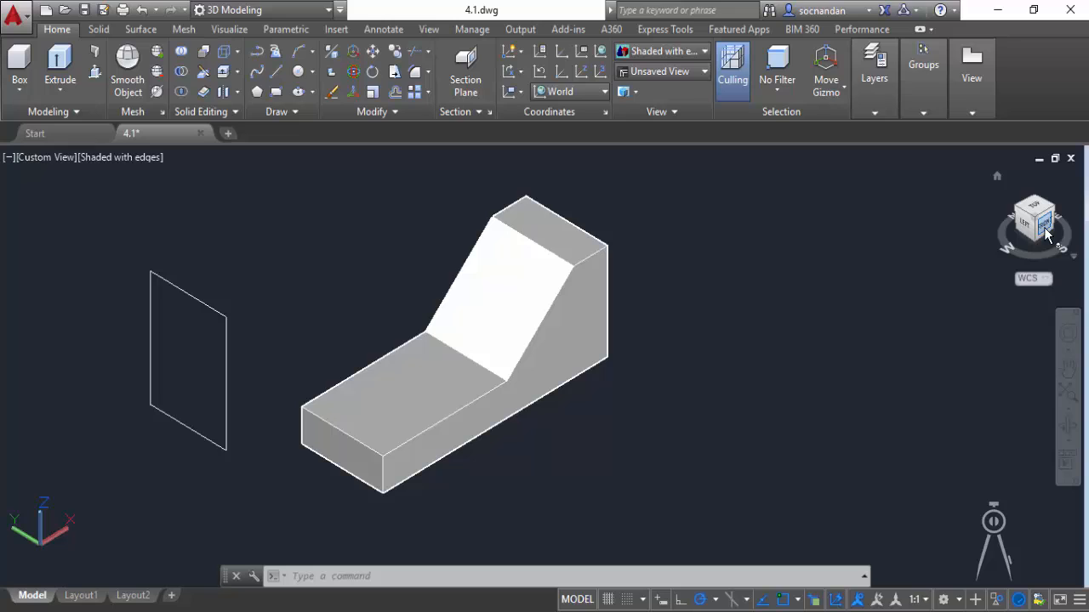
Set the UCS to the preset Front orientation and draw a rectangle parallel to the solid's front face, clear of the solid.
click(593, 90)
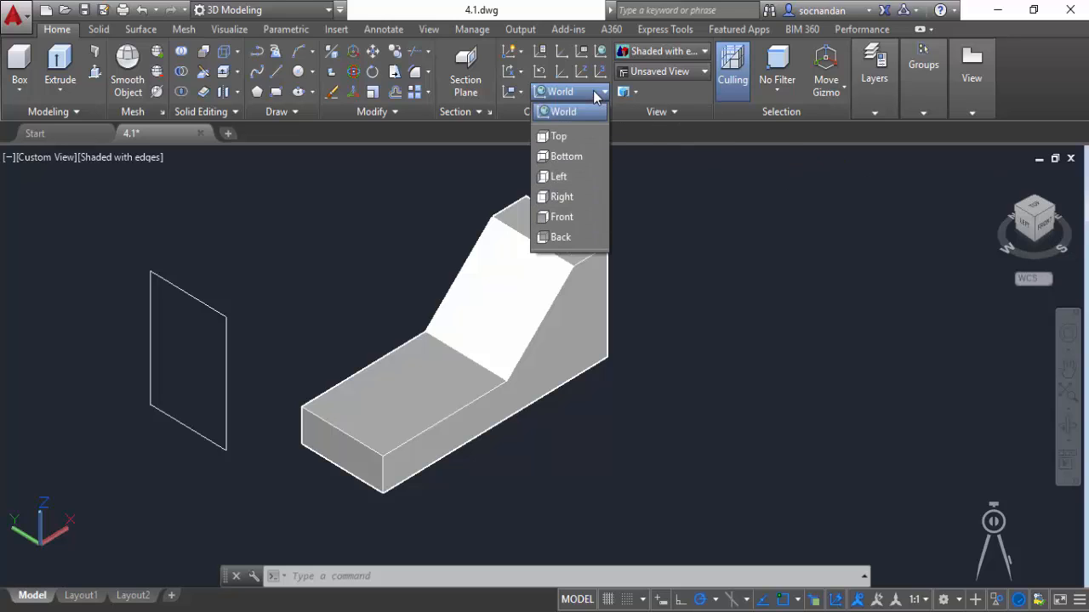
click(563, 217)
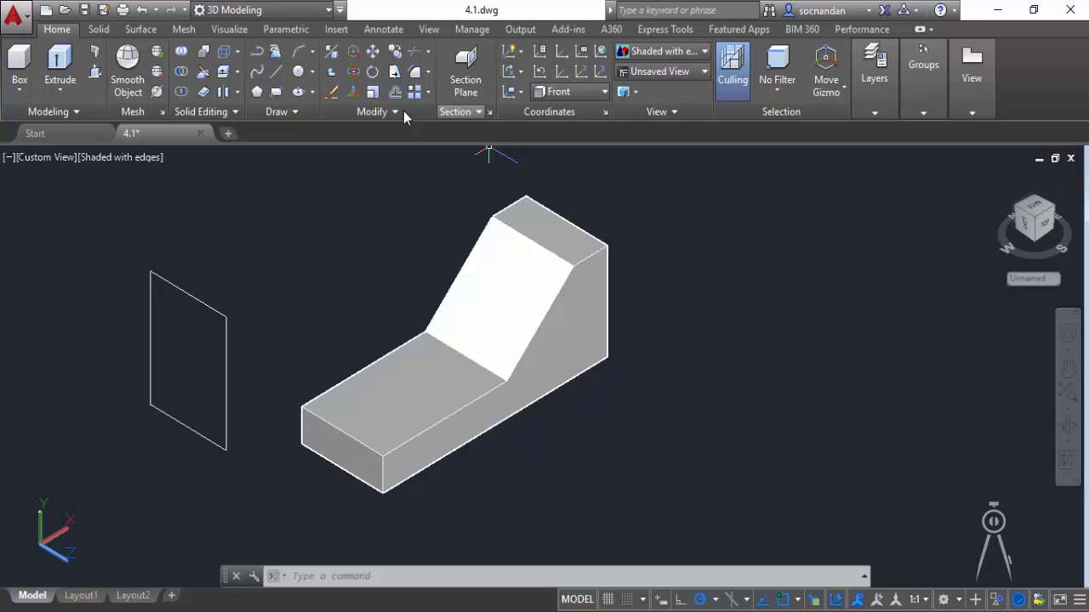
click(276, 92)
click(739, 344)
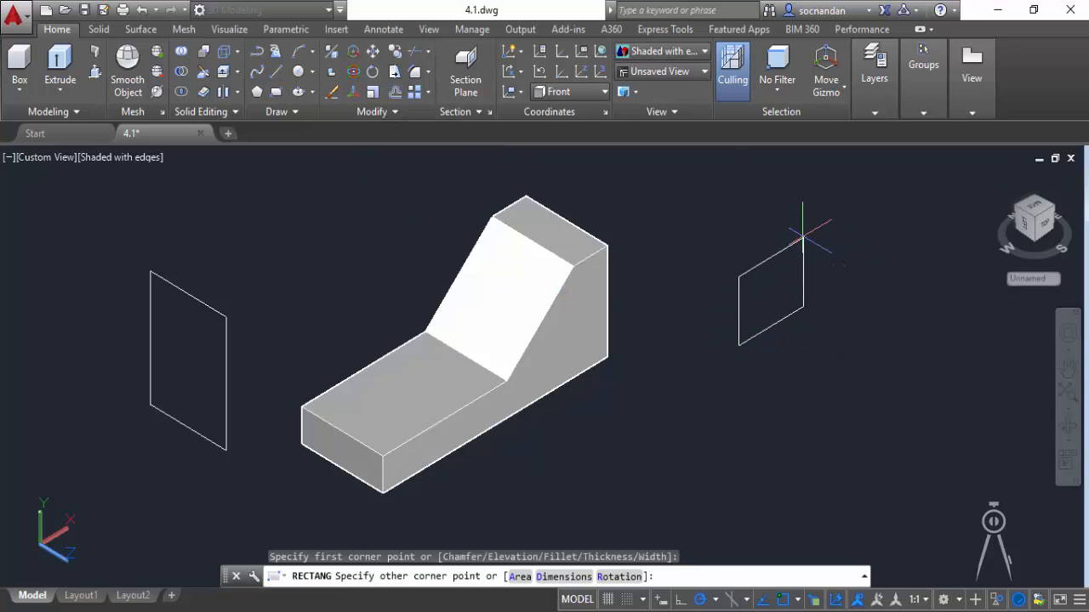
click(796, 214)
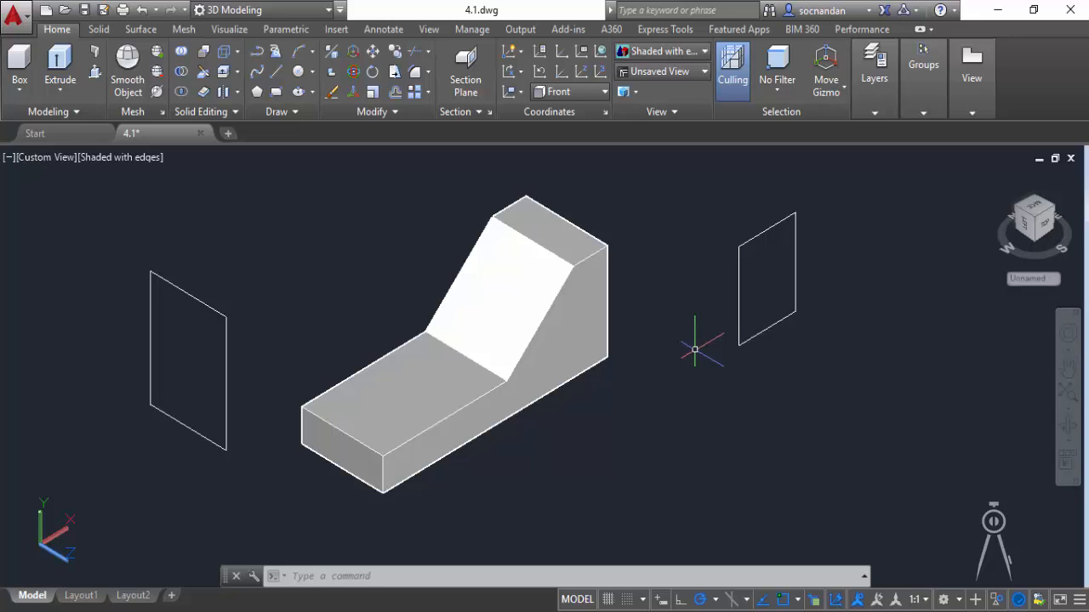
Erase the two rectangles on either side of the solid and turn off Dynamic UCS.
click(739, 268)
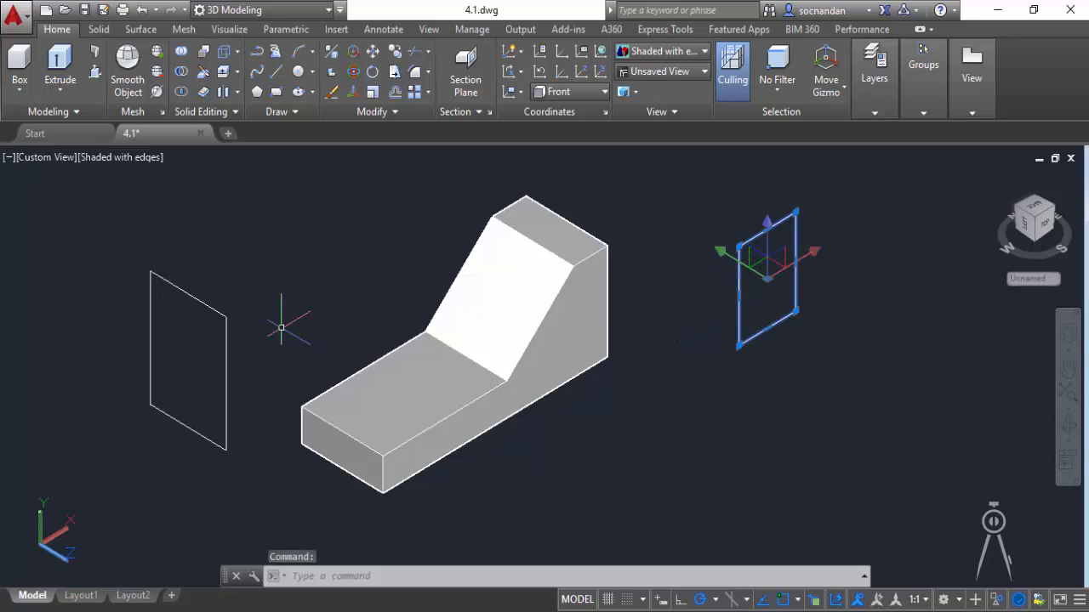
click(225, 315)
right_click(255, 273)
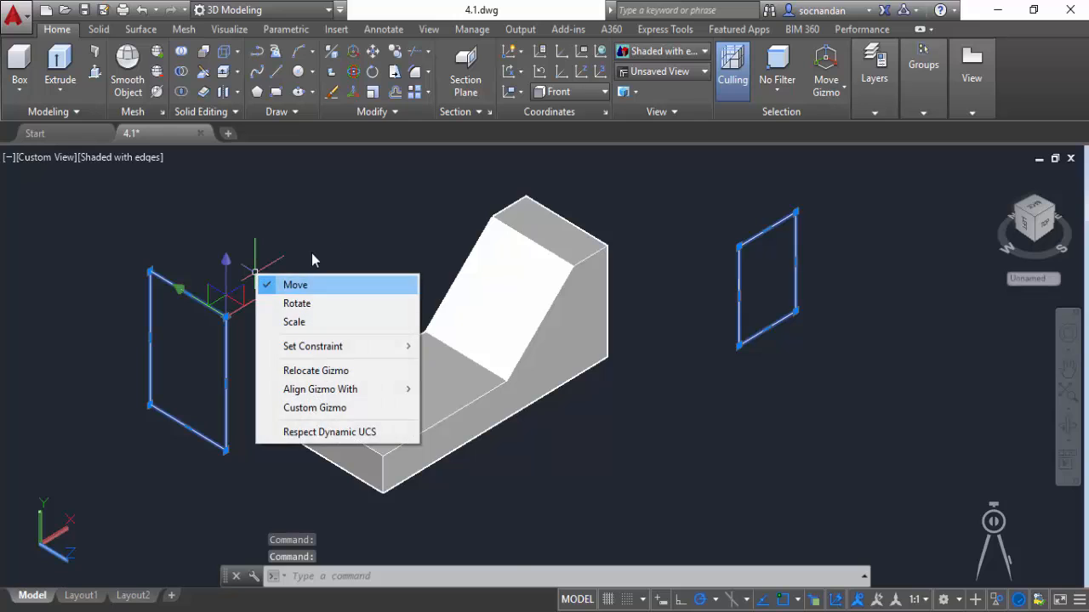
right_click(333, 226)
click(397, 328)
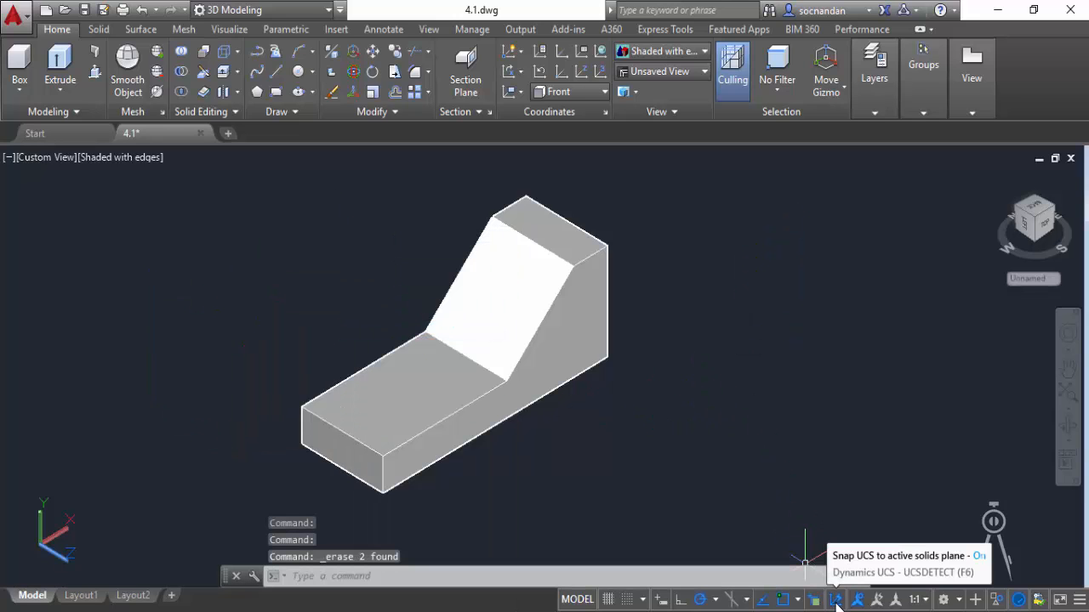
click(836, 600)
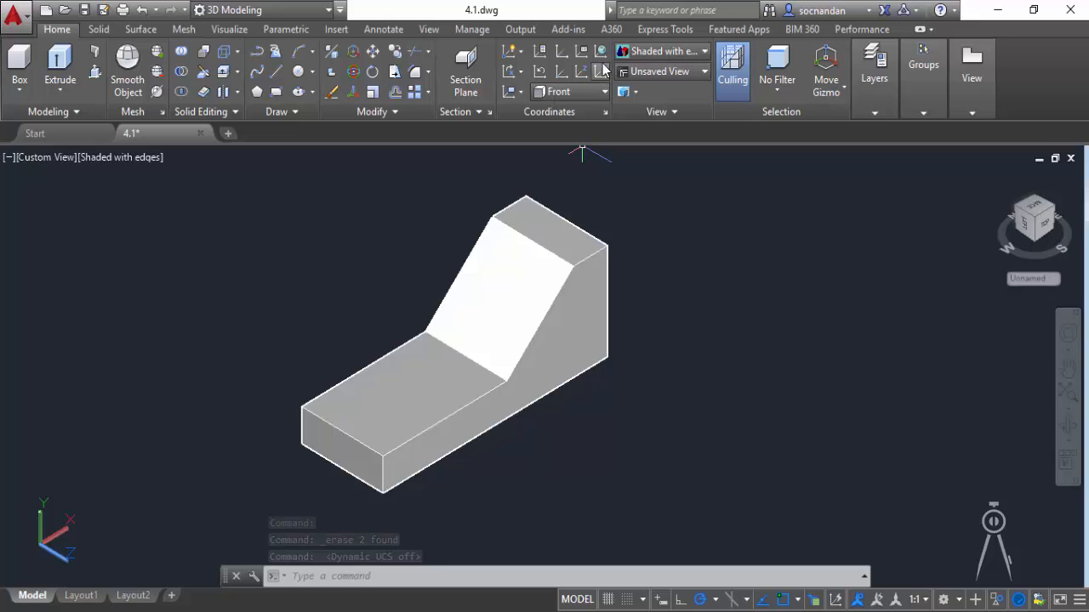
Restore the World UCS, and align the UCS to the solid's sloped face using the Face option.
click(602, 52)
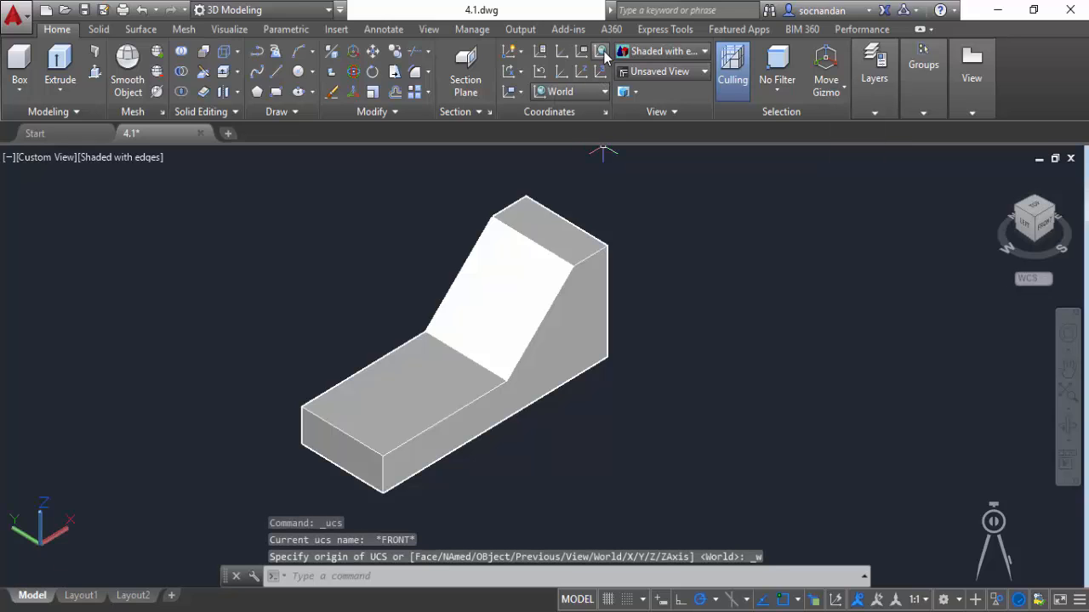
click(521, 94)
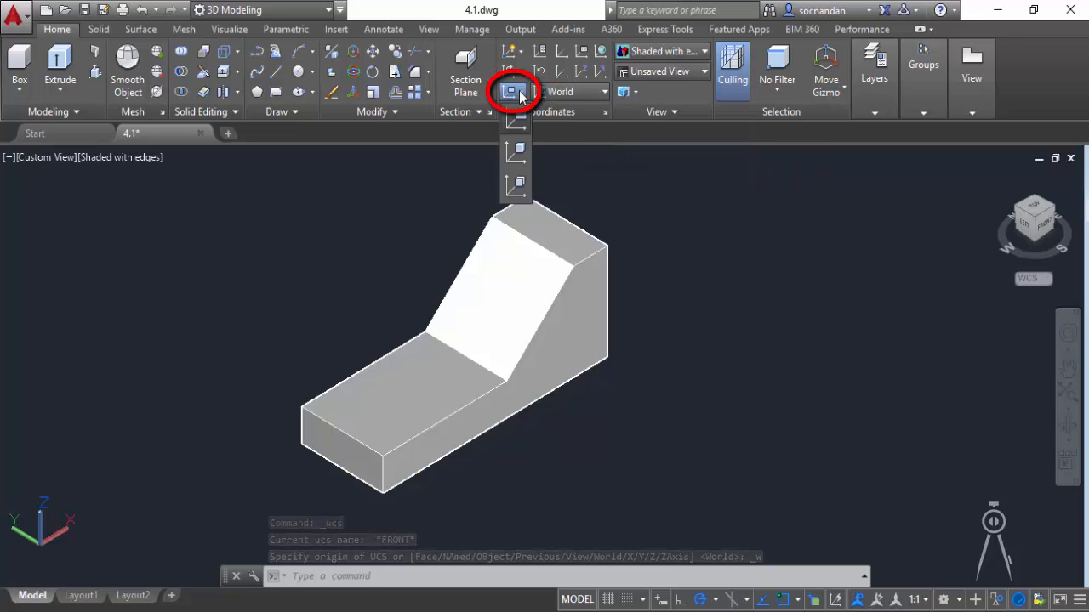
click(517, 184)
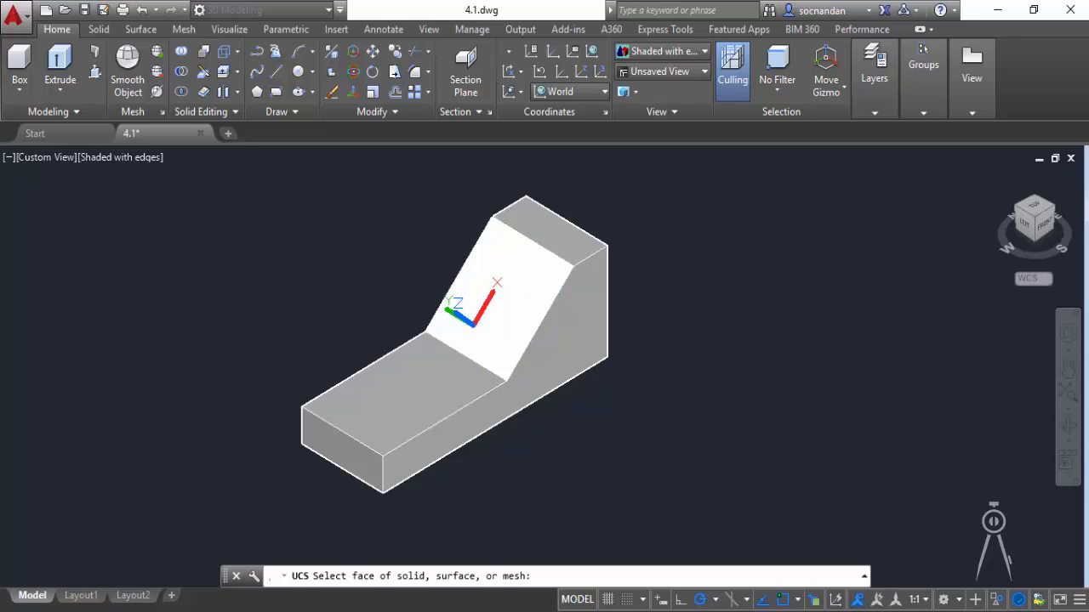
click(473, 320)
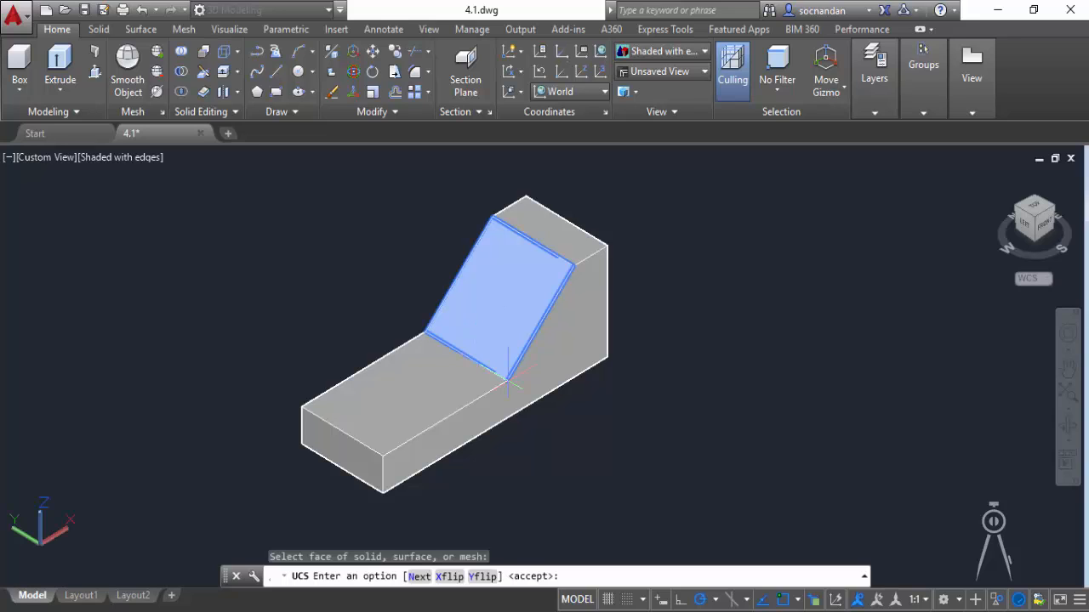
key(Return)
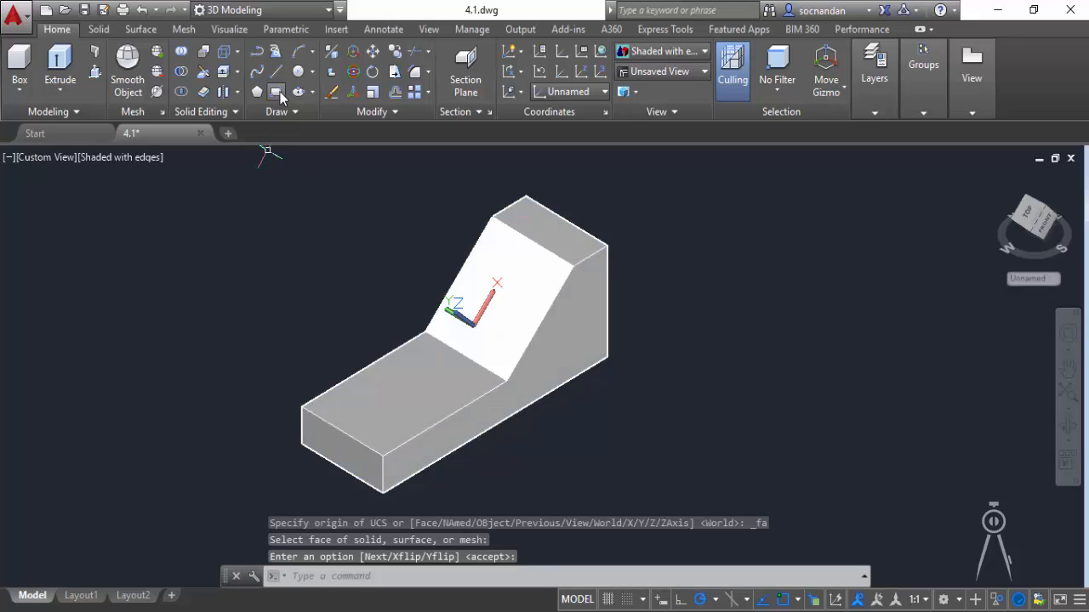
Draw a rectangle parallel to the sloped face in the empty space beside the upper part of the solid.
click(276, 92)
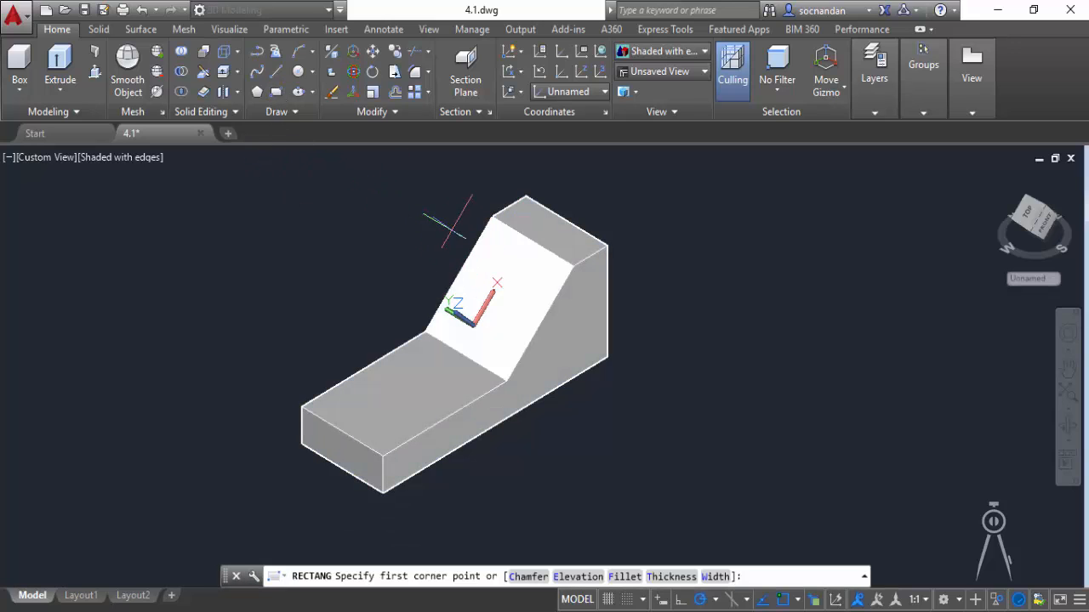
click(452, 227)
click(290, 241)
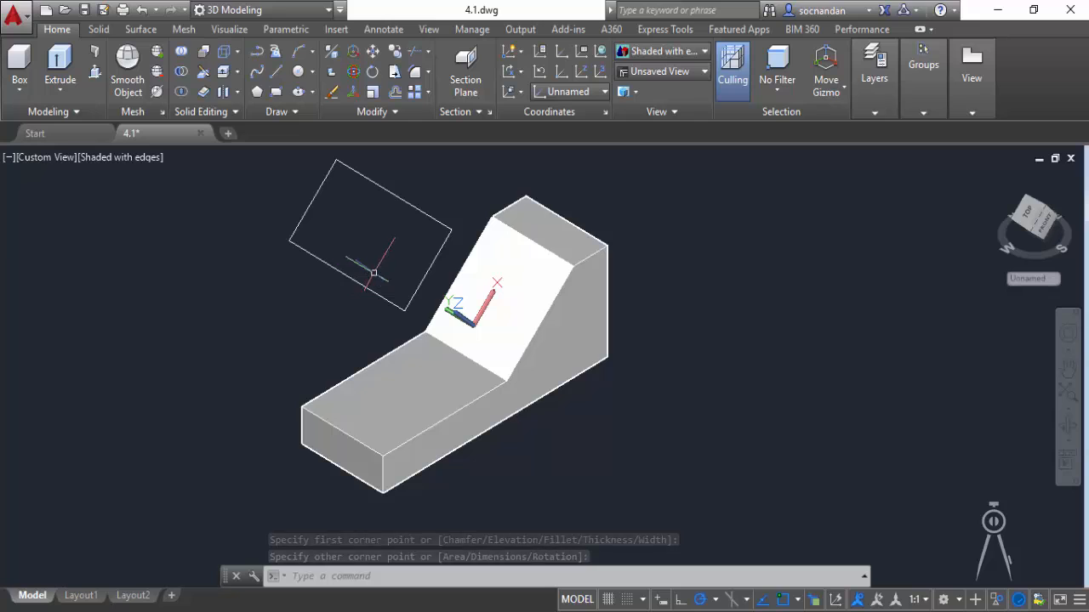
Align the UCS to the solid's bottom face using the Face option.
click(514, 92)
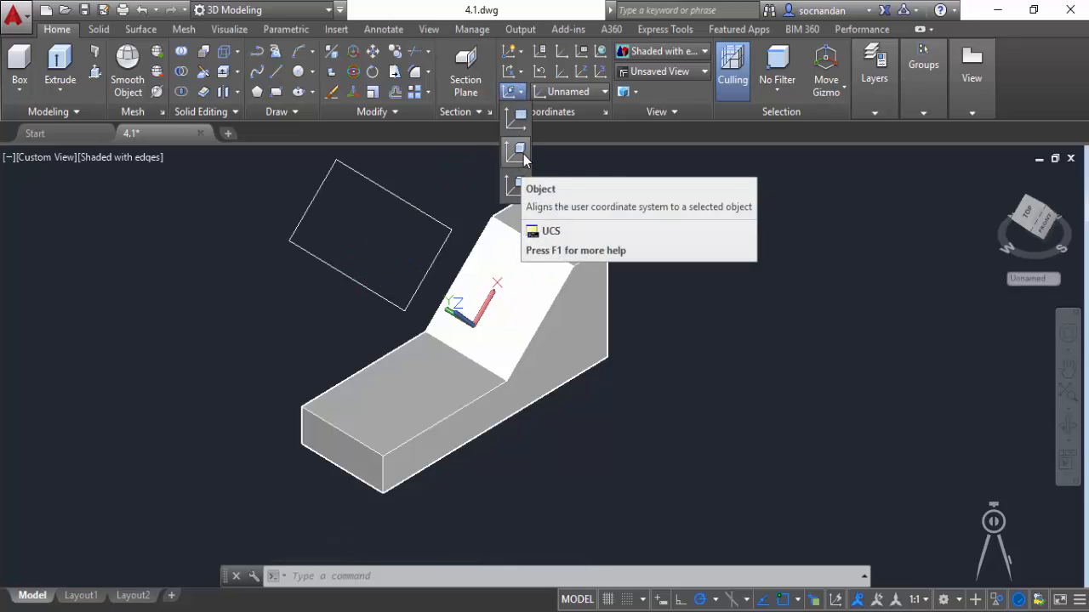
click(514, 184)
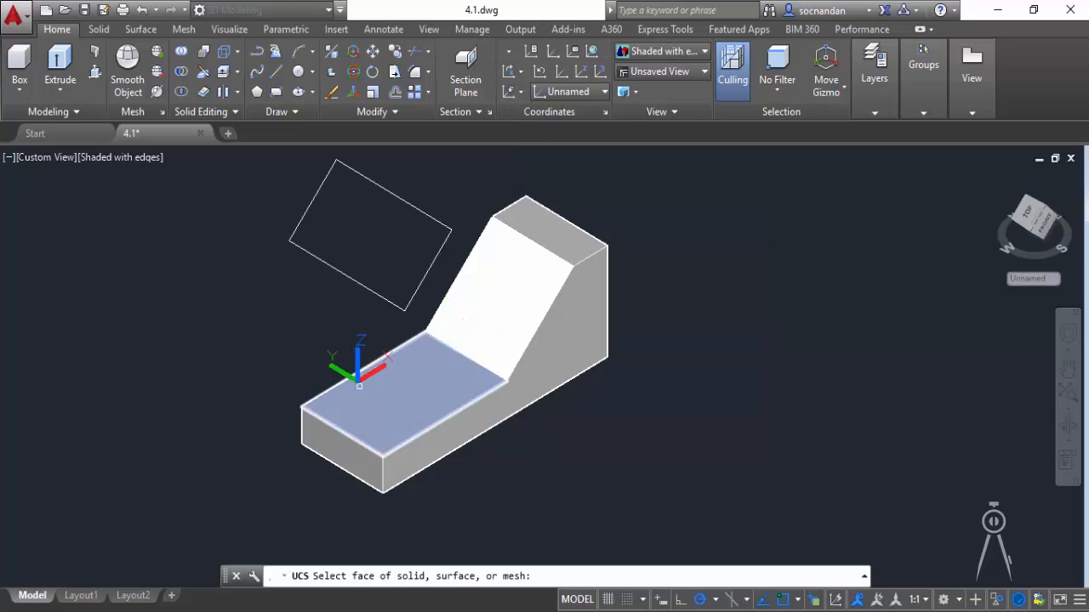
click(466, 315)
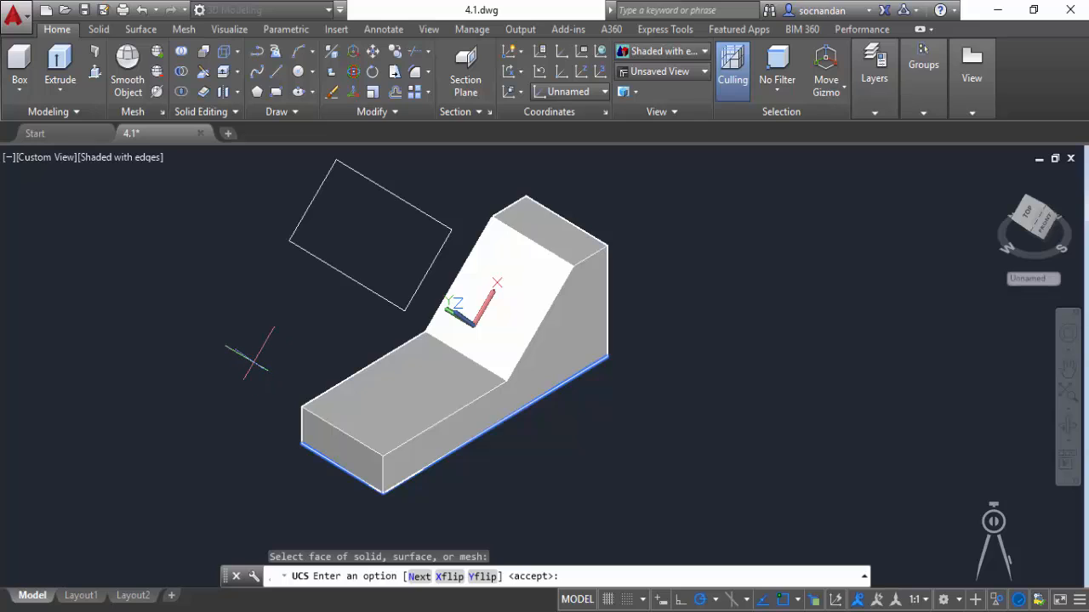
key(Return)
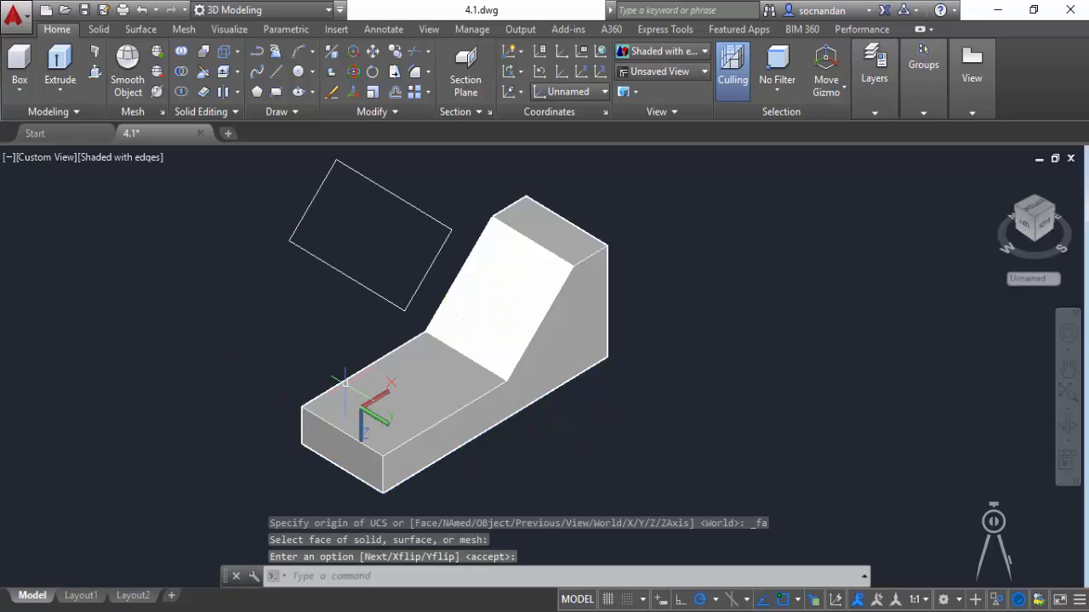
Draw a rectangle parallel to the solid's bottom face in the empty space beside its low end.
text(rec)
key(Return)
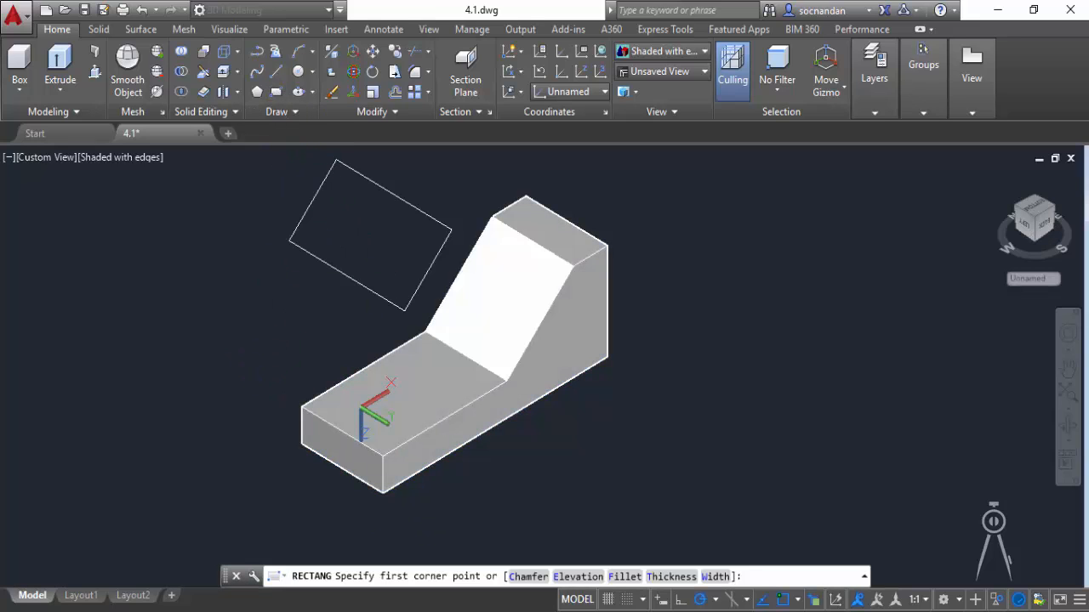
click(253, 360)
click(77, 334)
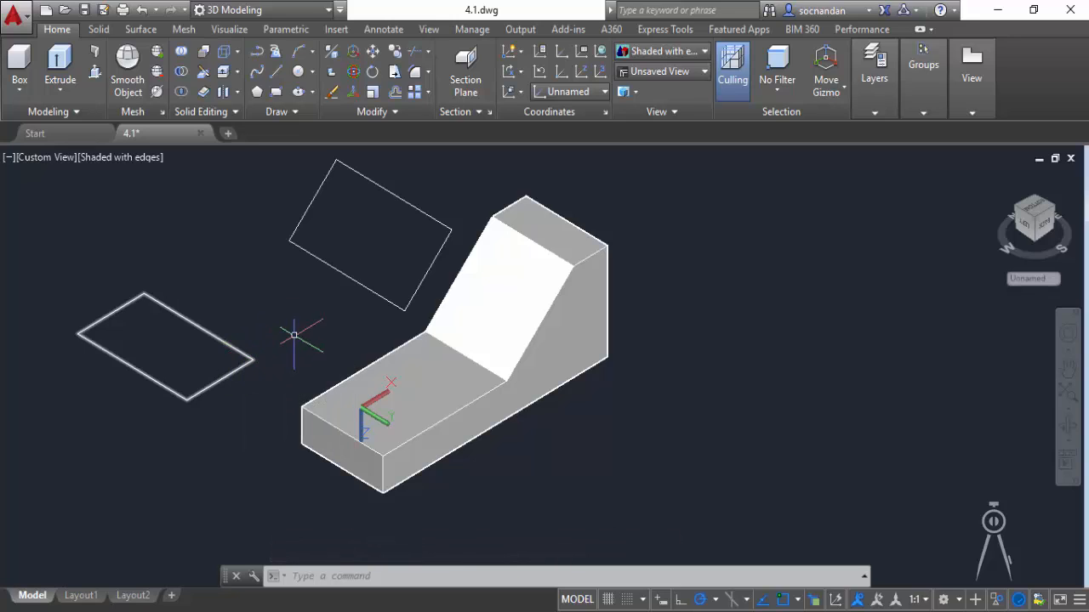
Align the UCS to the inclined rectangle with the Object option and draw a circle of about 14.4 radius inside it.
click(518, 94)
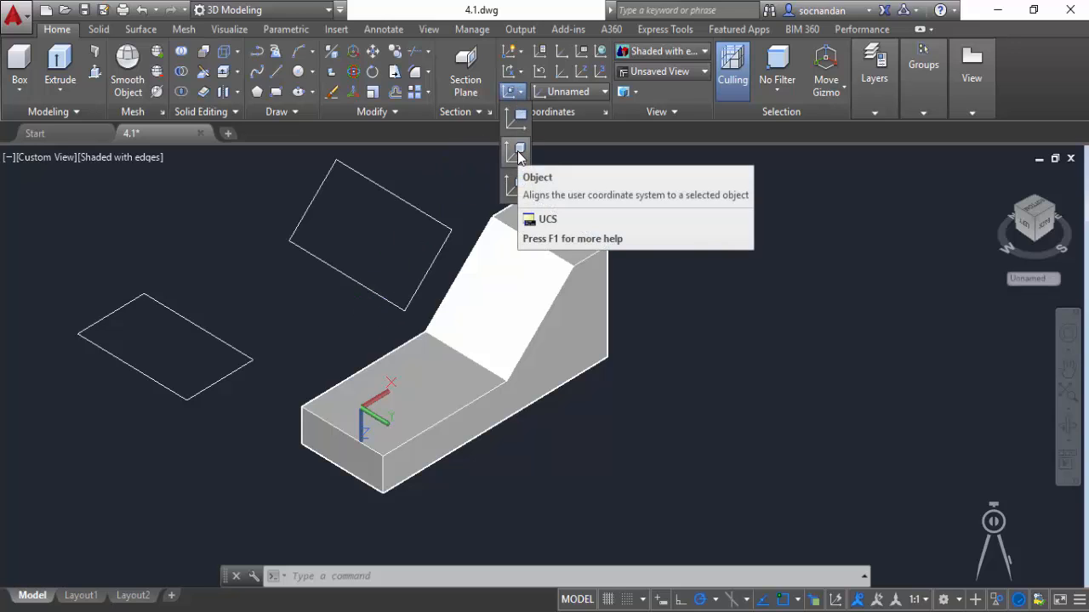
click(519, 152)
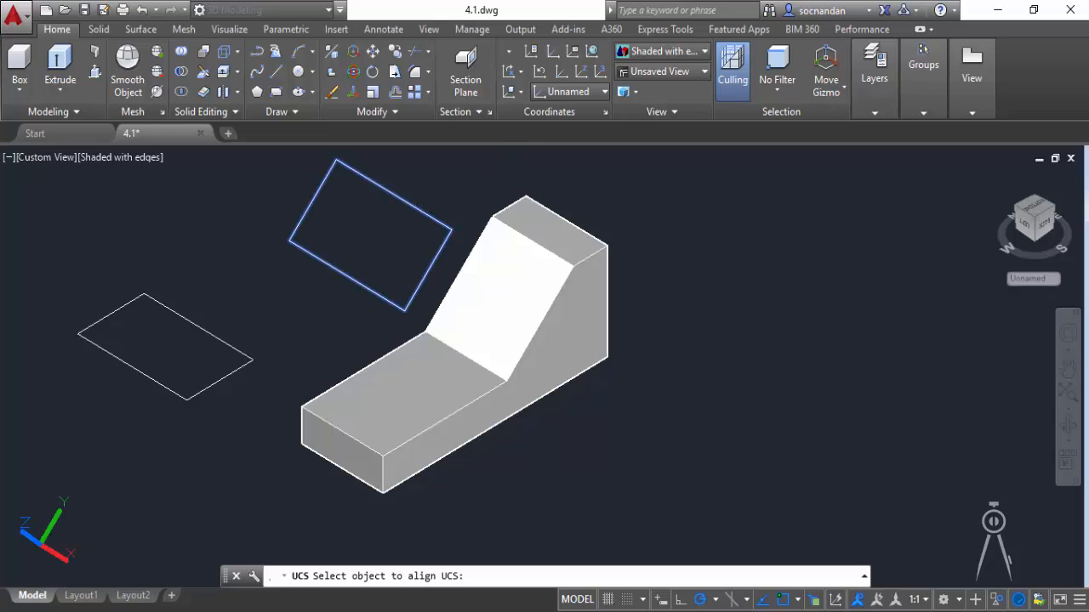
click(400, 197)
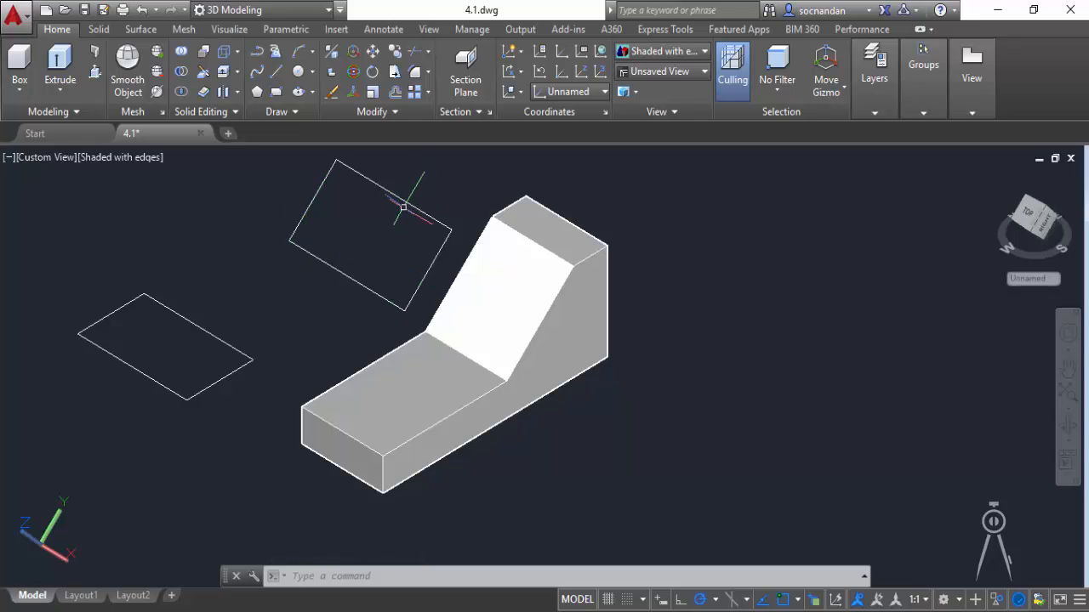
click(297, 72)
click(367, 229)
click(367, 203)
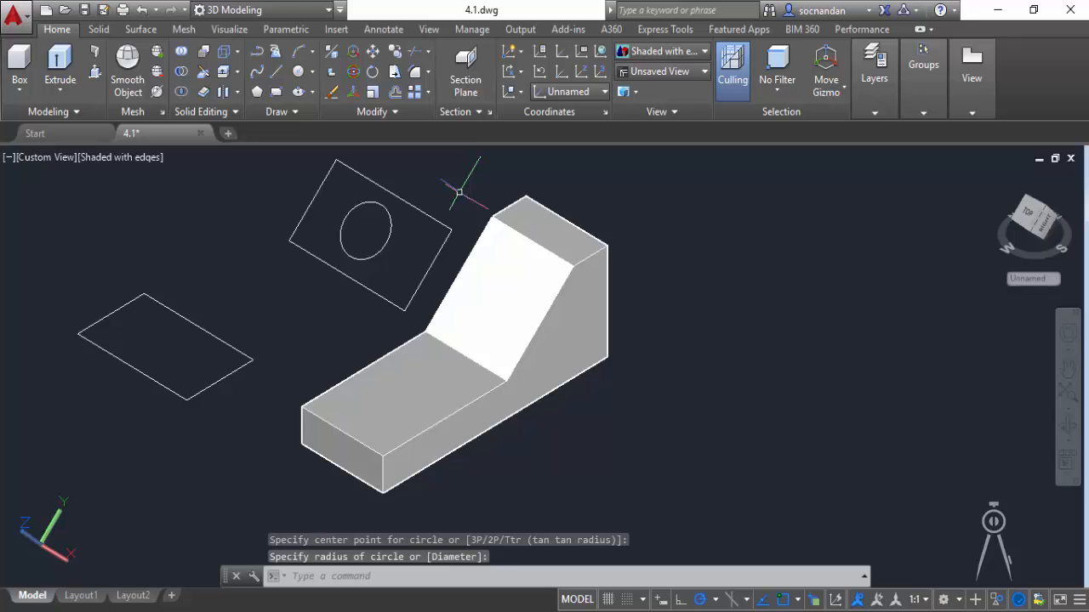
Erase both rectangles and the circle beside the solid.
click(426, 187)
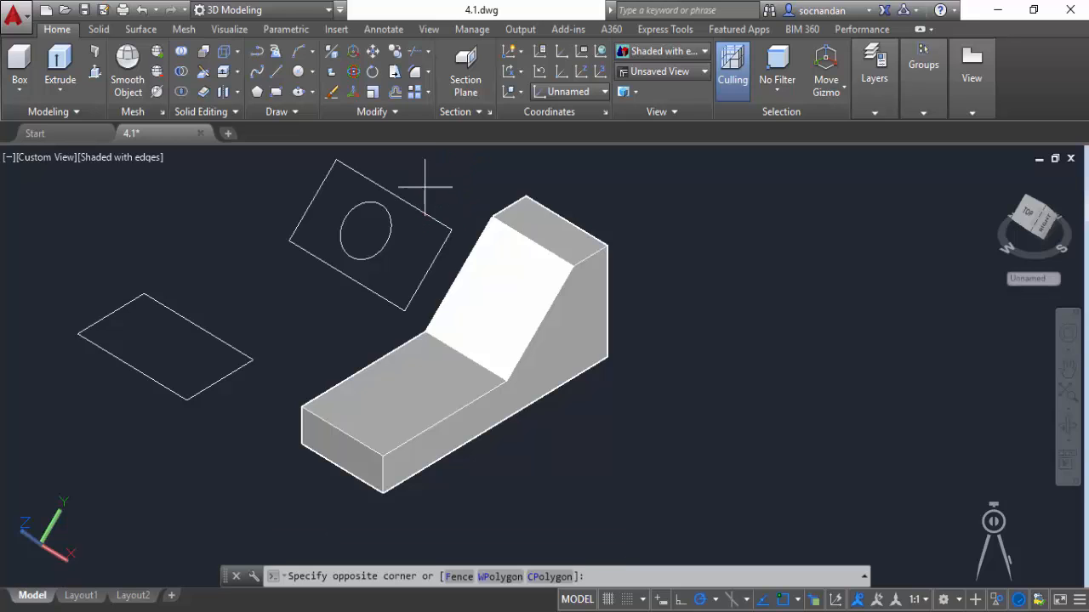
click(149, 304)
right_click(190, 231)
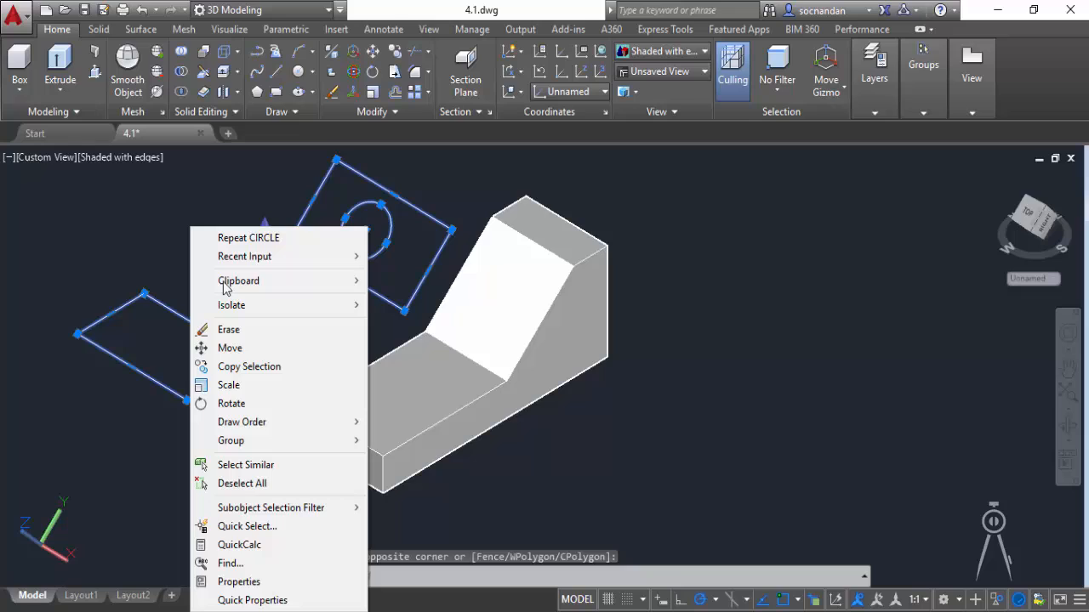
click(228, 332)
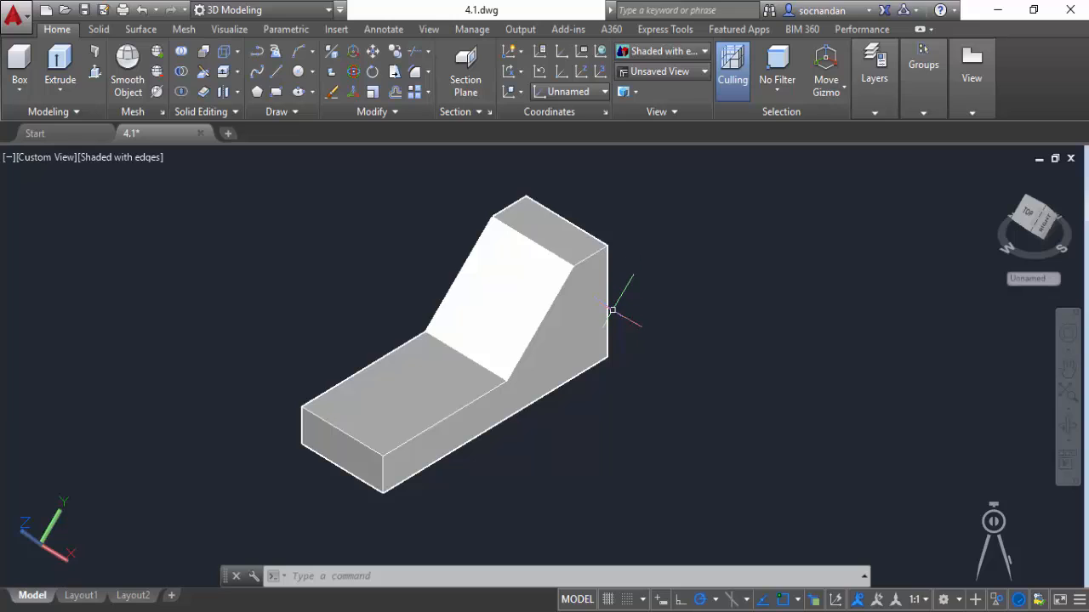
Align the UCS to the small vertical end face at the solid's low end using the Face option.
click(520, 93)
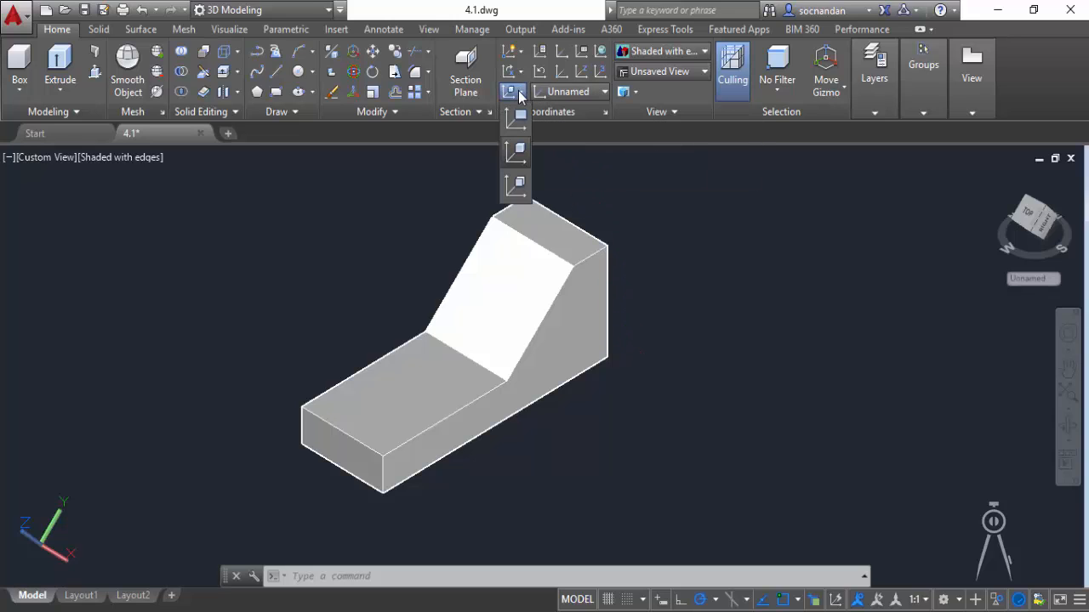
click(516, 185)
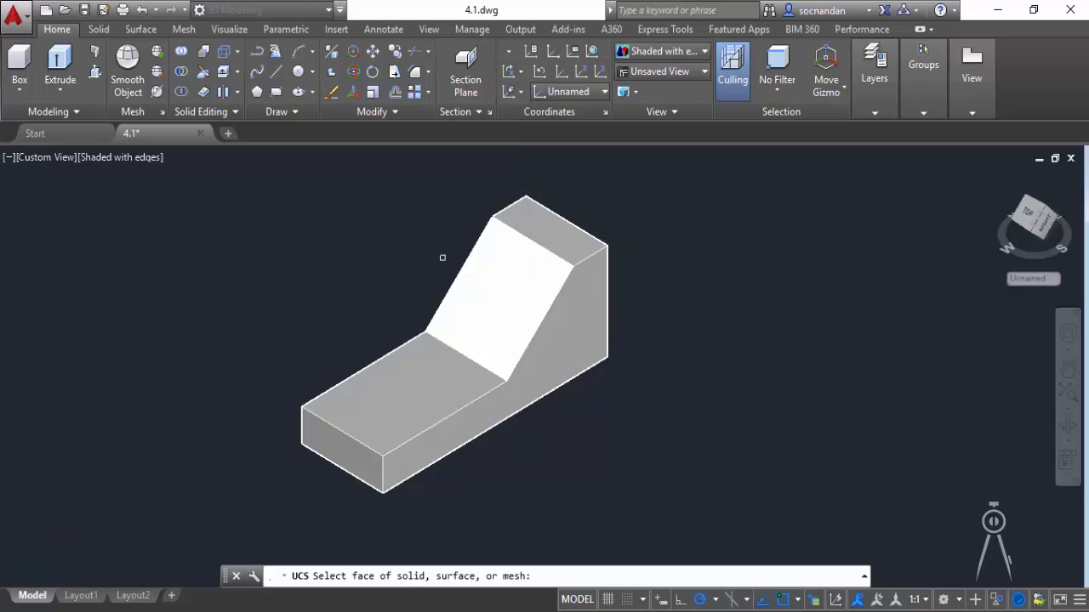
click(340, 450)
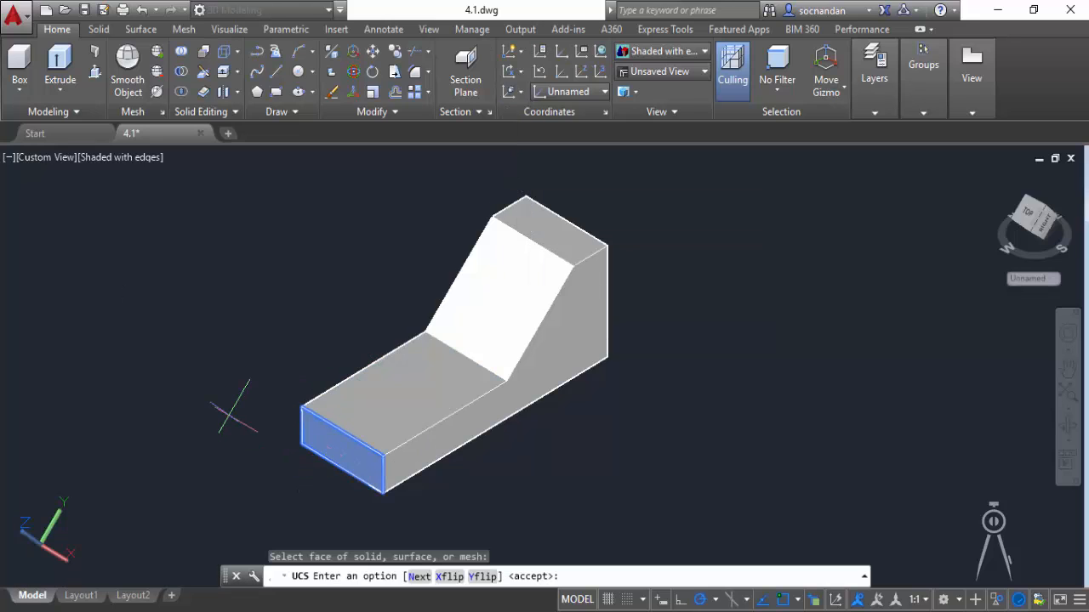
key(Return)
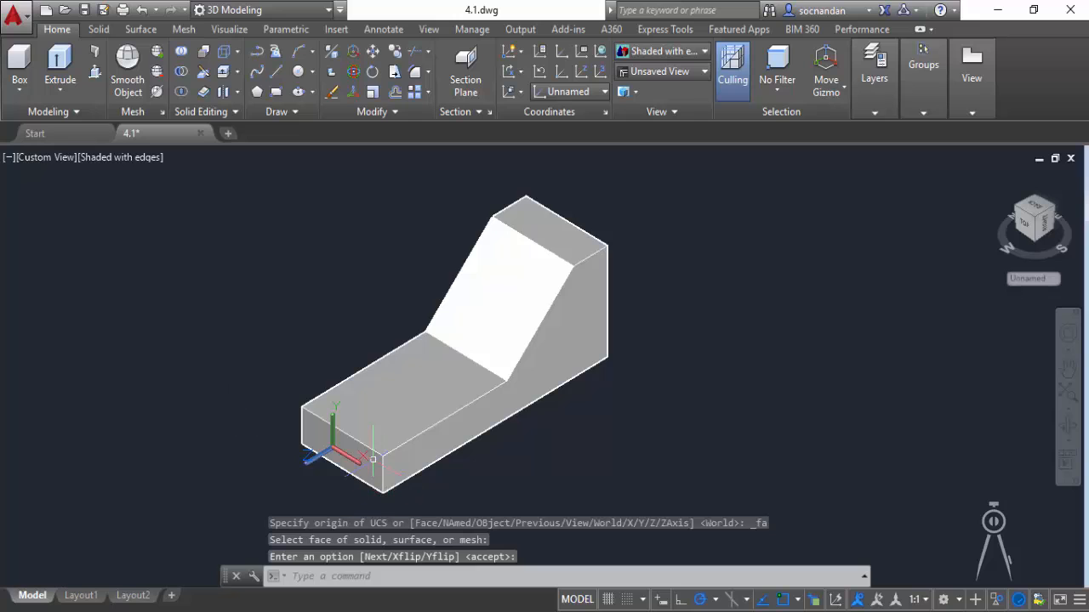
Draw a small circle near the middle of the solid's low end face.
click(298, 72)
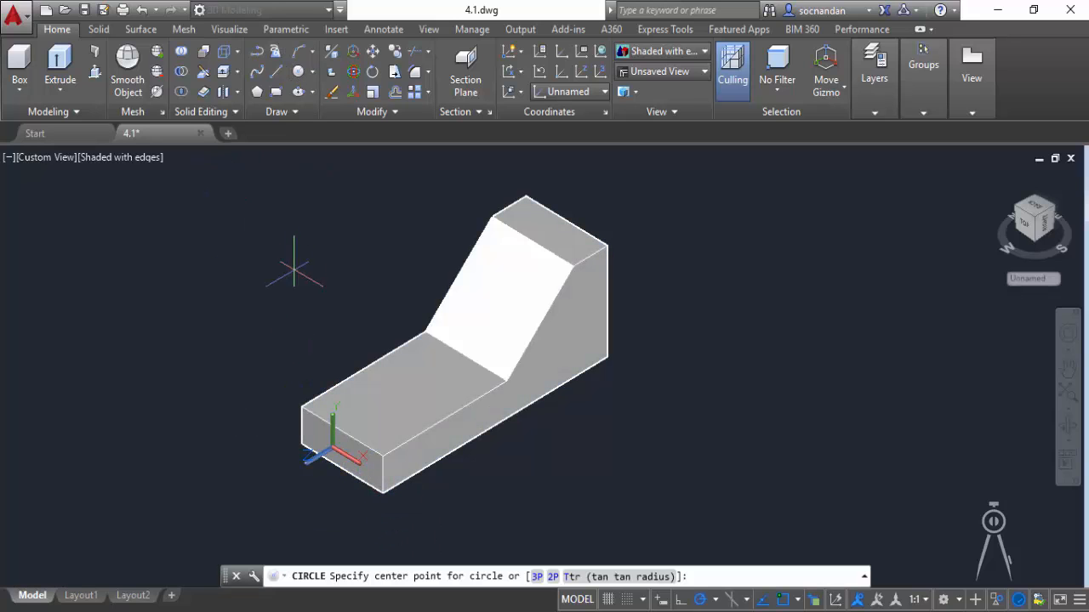
scroll(336, 442, up, 5)
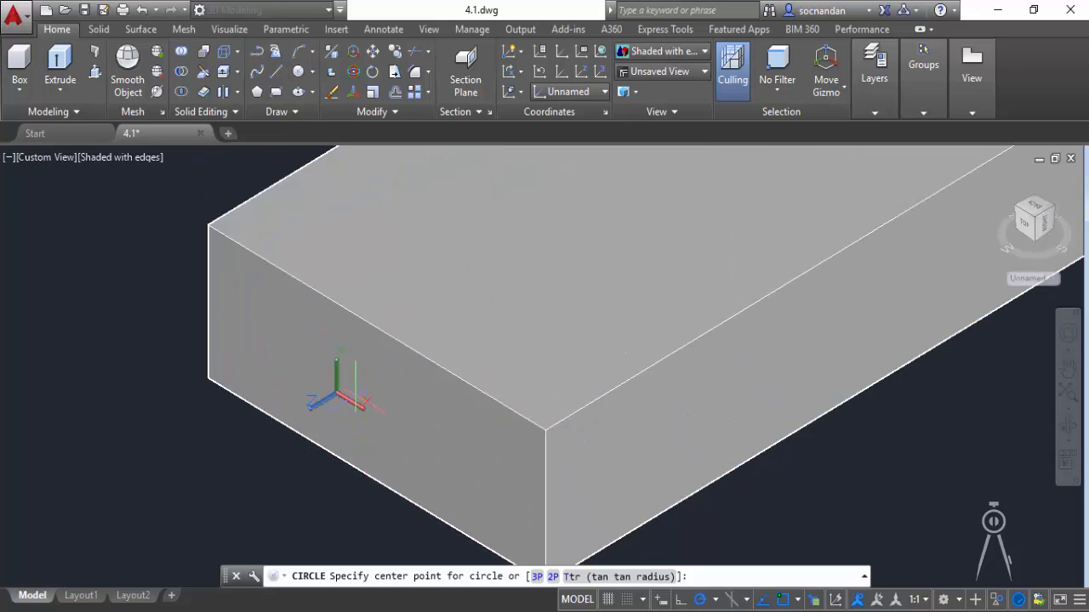
click(352, 394)
click(362, 358)
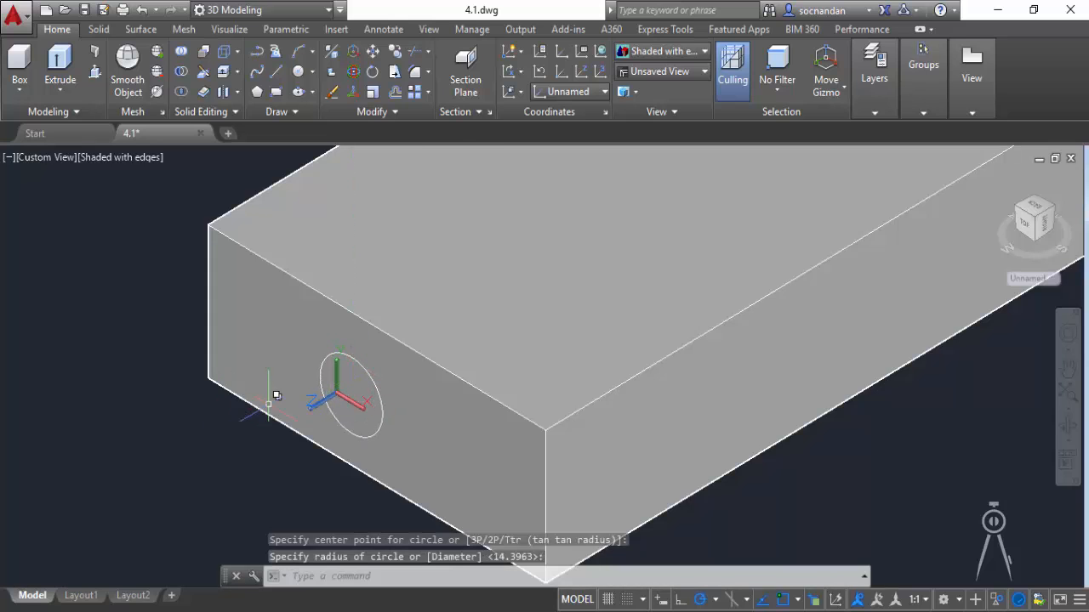
scroll(276, 395, down, 5)
middle_drag(425, 437, 409, 454)
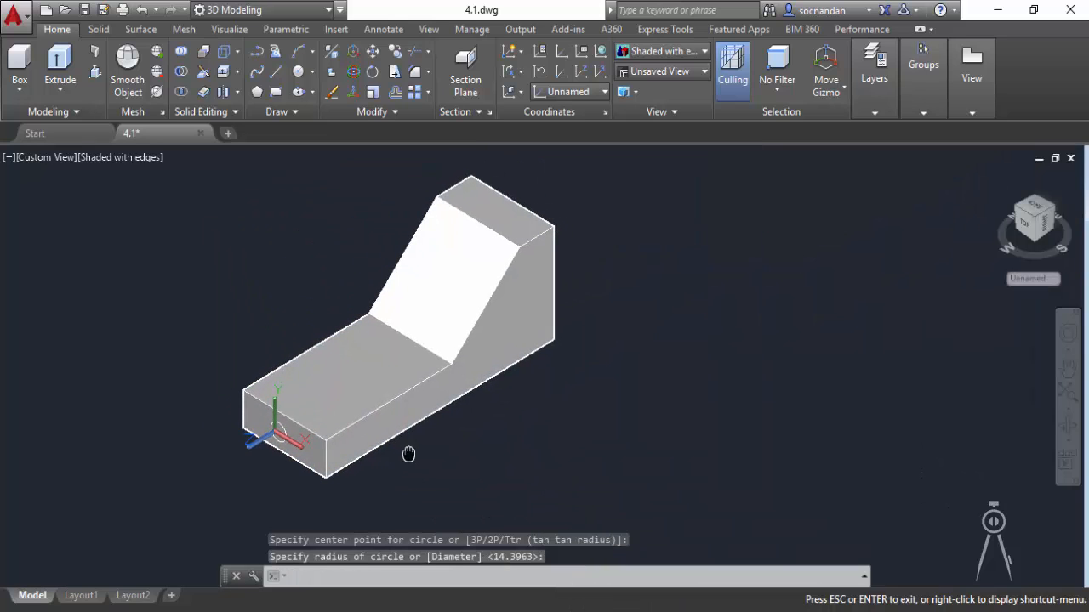
key(Escape)
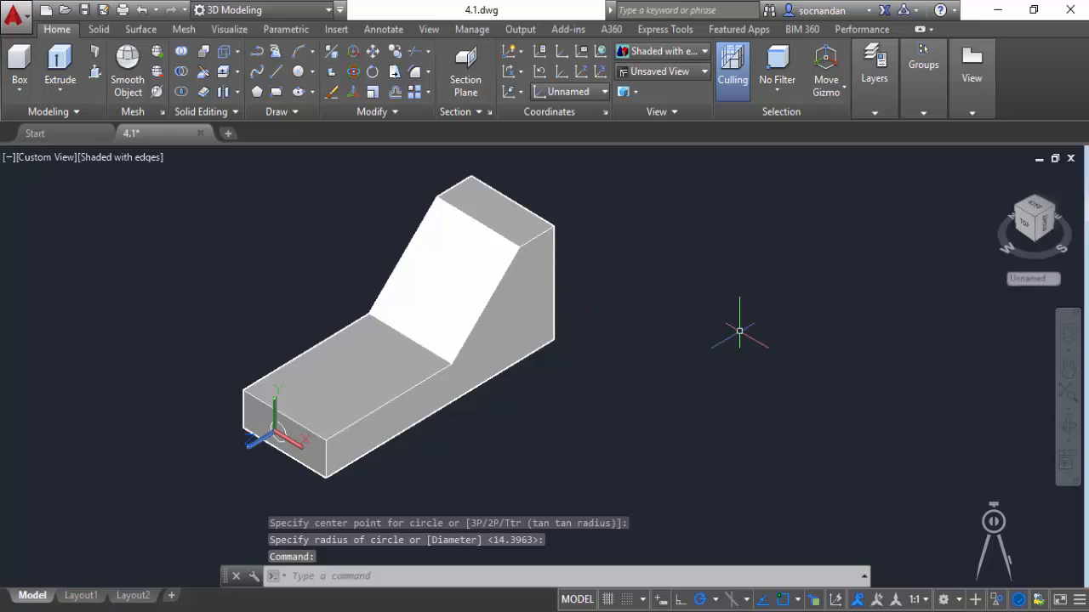
Move the UCS origin to the lower outer corner of the solid's tall back end face.
click(1067, 442)
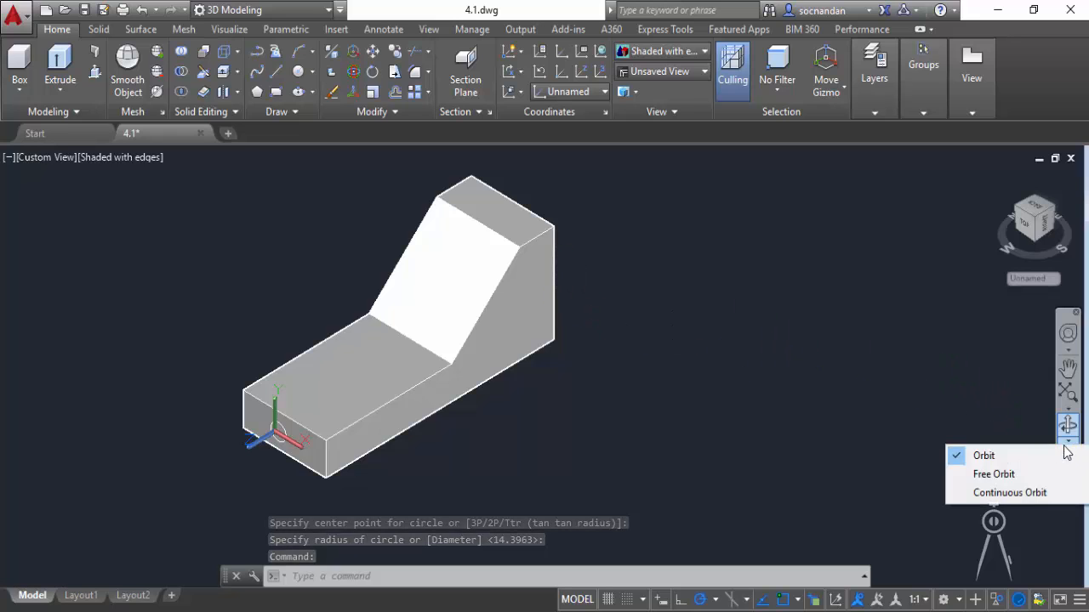
click(999, 493)
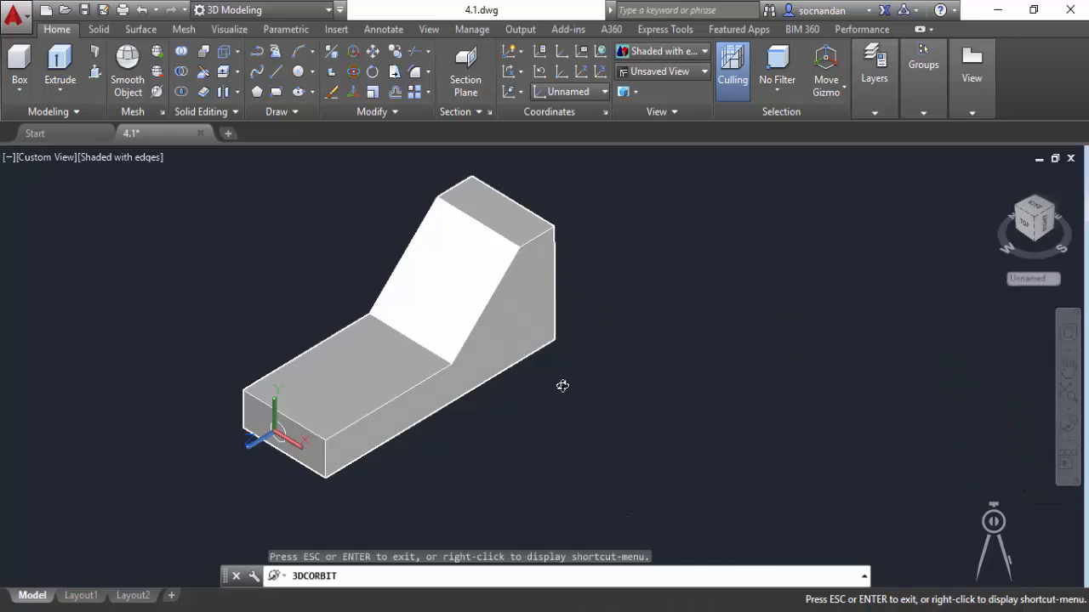
drag(562, 386, 431, 442)
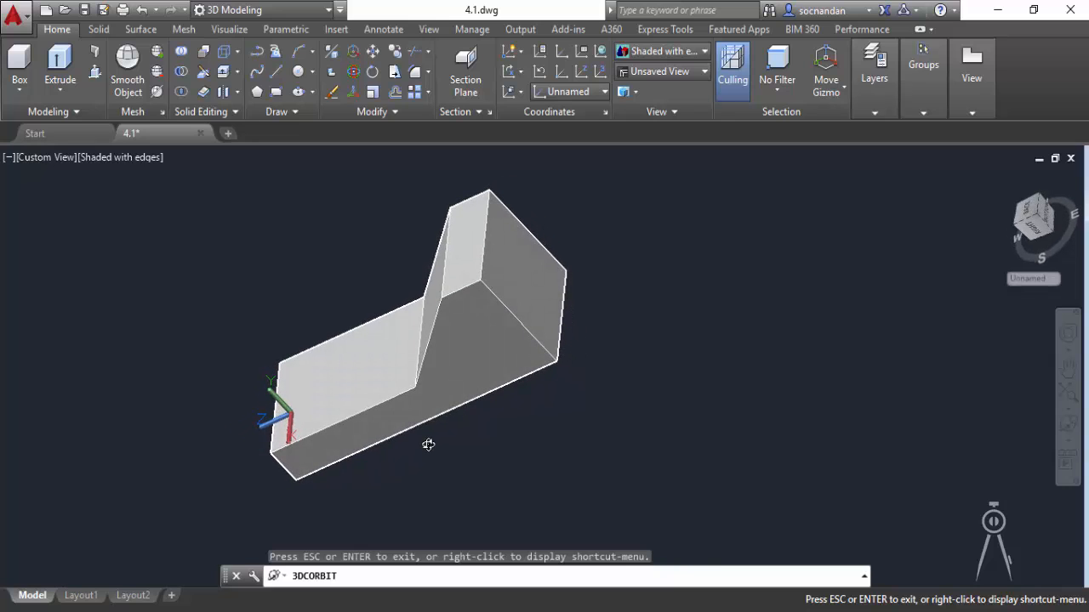
key(Escape)
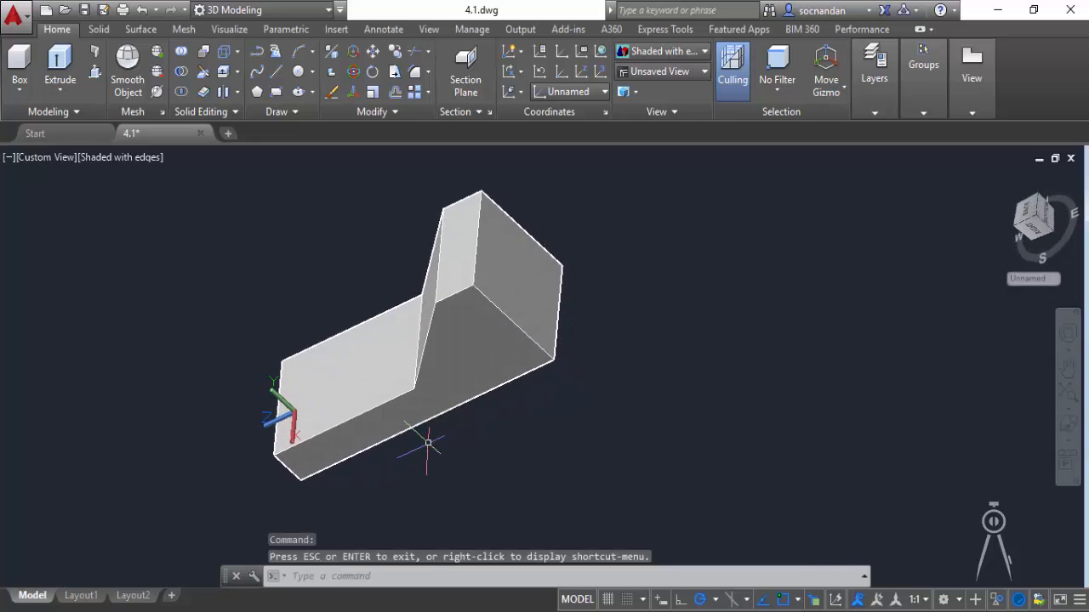
click(517, 260)
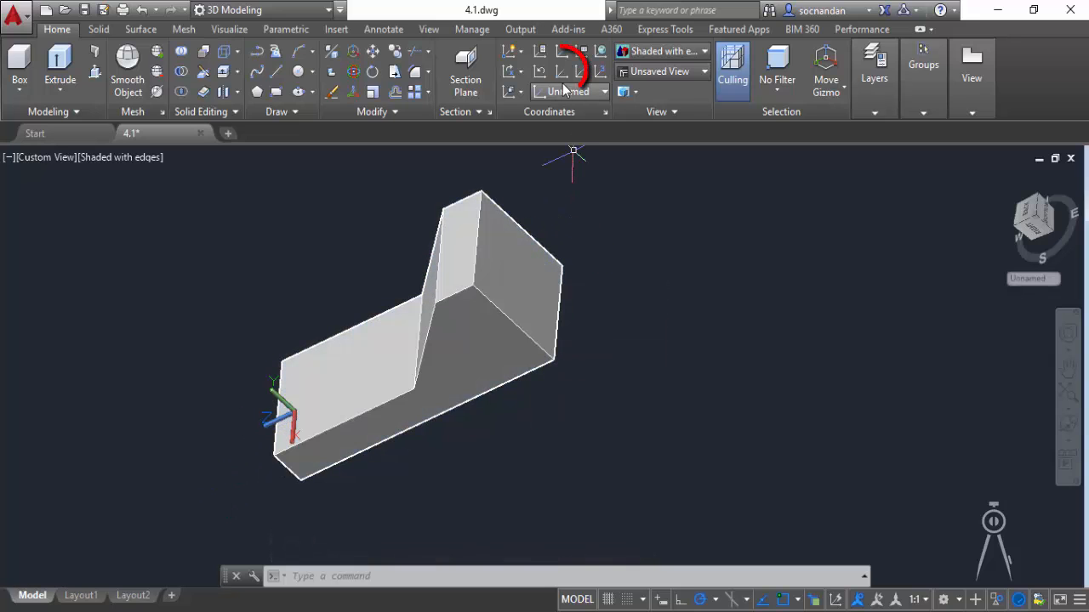
click(562, 75)
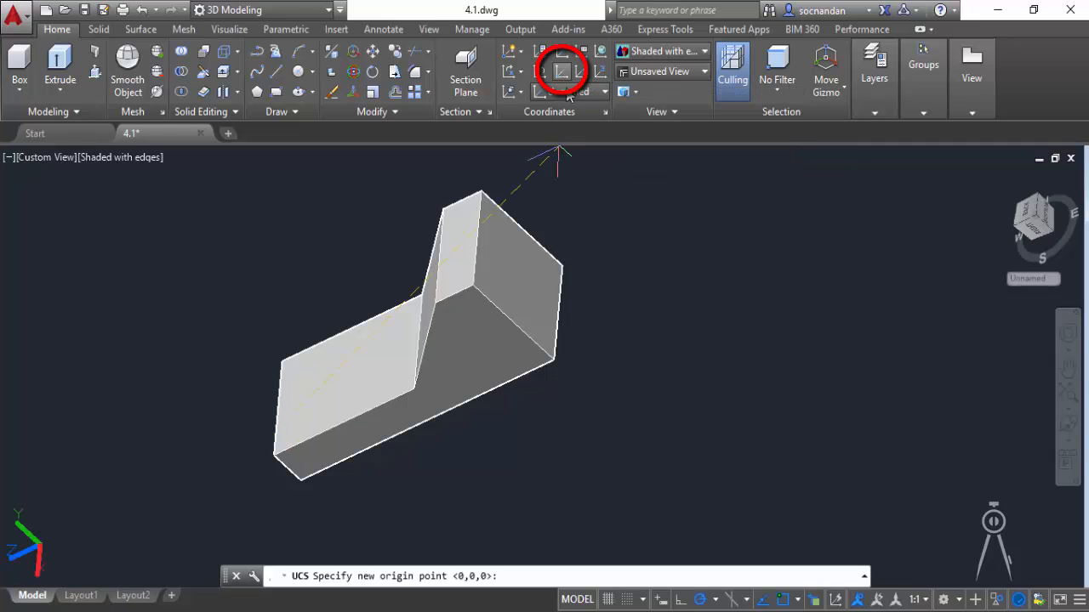
click(551, 358)
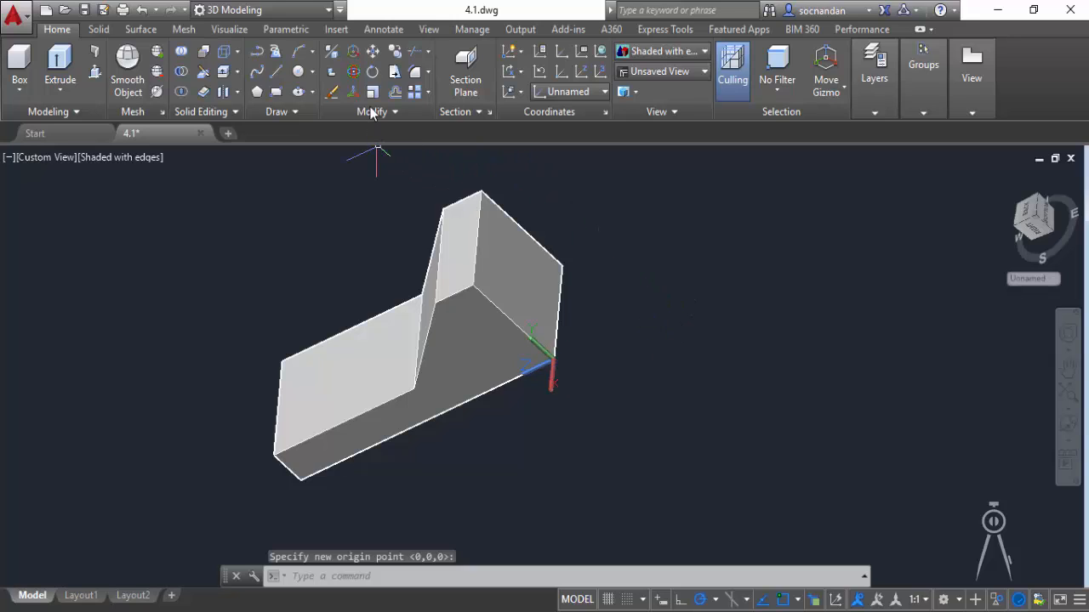
Draw a circle of about 16.8 radius near the middle of the solid's tall back end face.
click(298, 71)
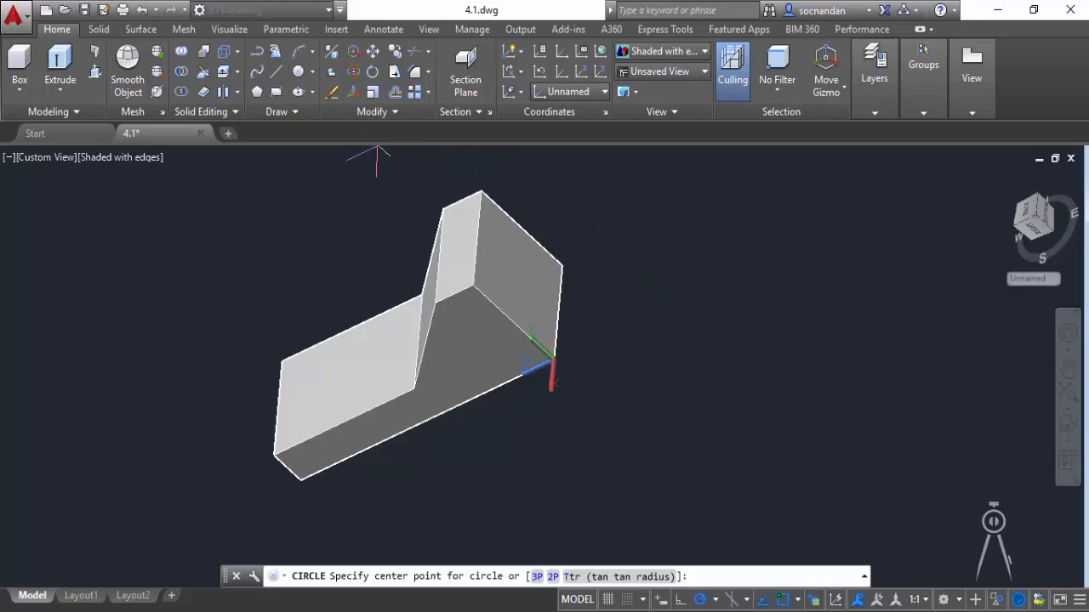
click(515, 269)
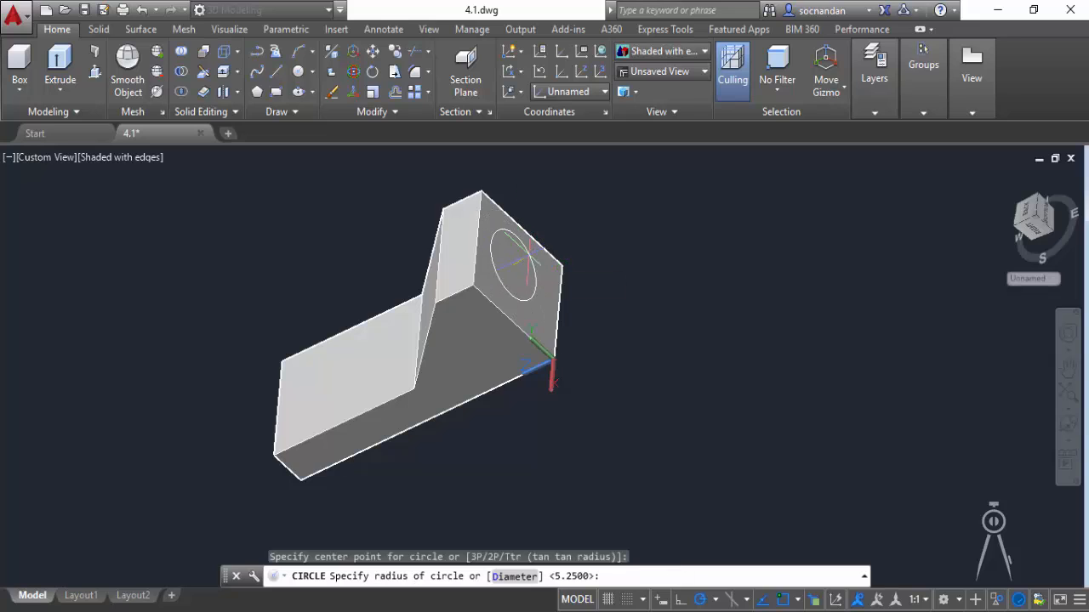
key(Return)
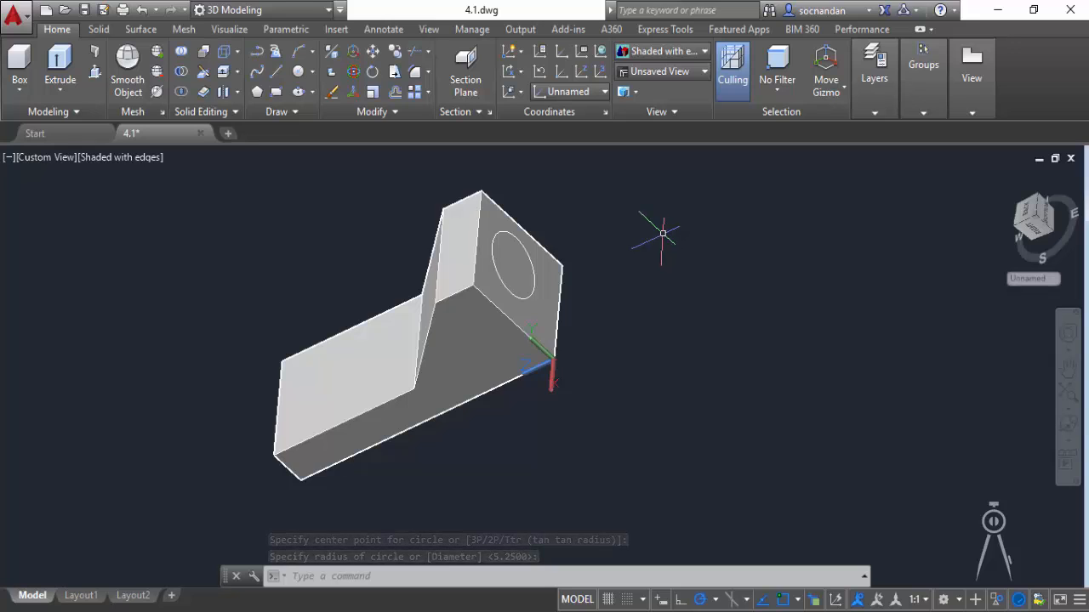
Move the UCS origin into empty space beside the solid and draw two circles there, the first of about 16.8 radius.
click(562, 72)
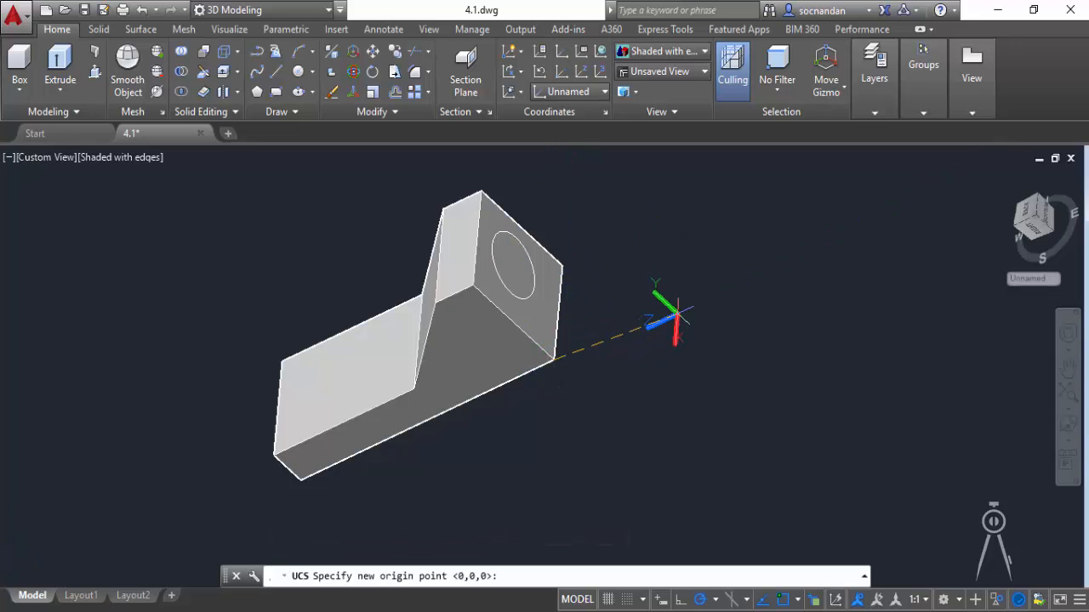
click(659, 307)
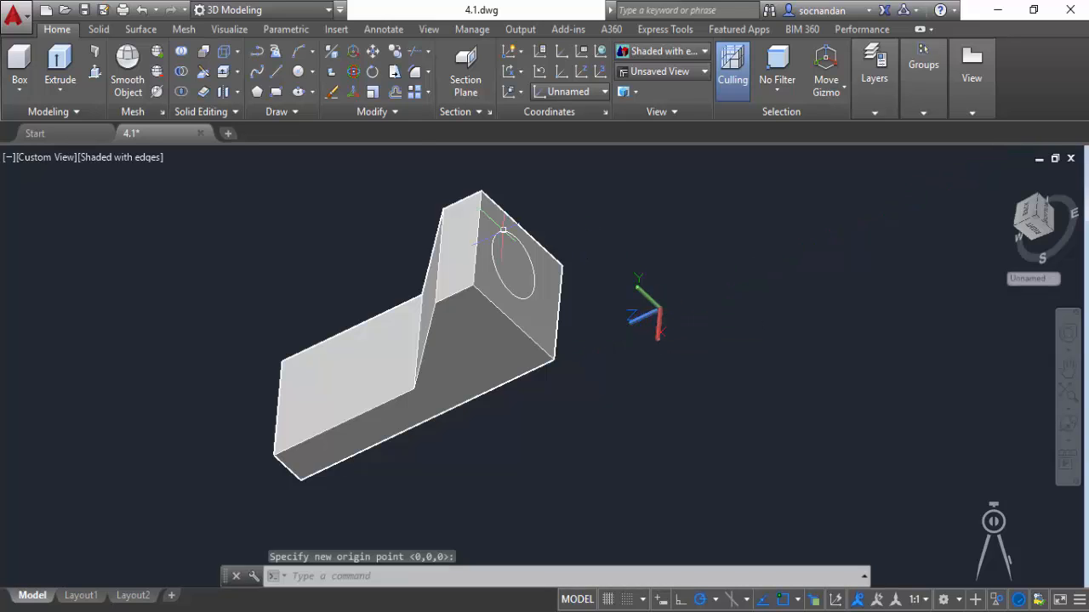
click(298, 72)
click(668, 230)
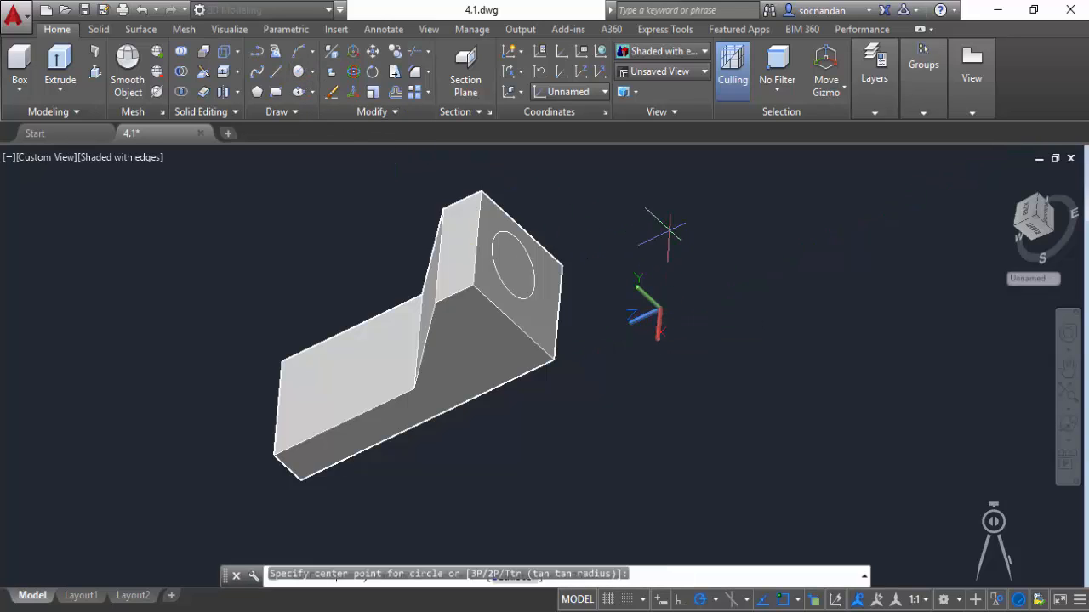
click(690, 223)
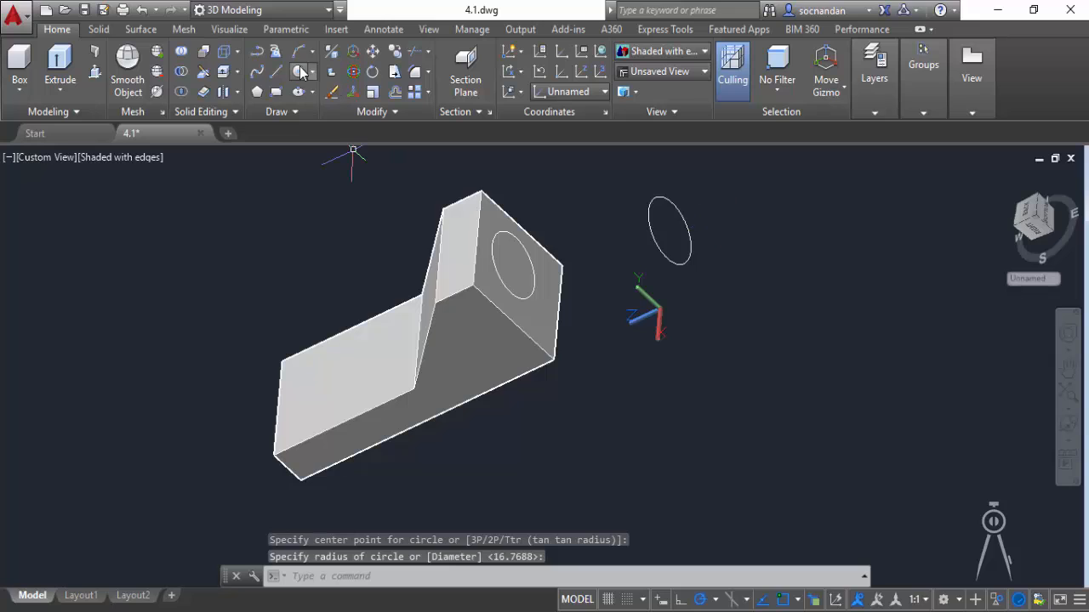
key(Return)
click(831, 298)
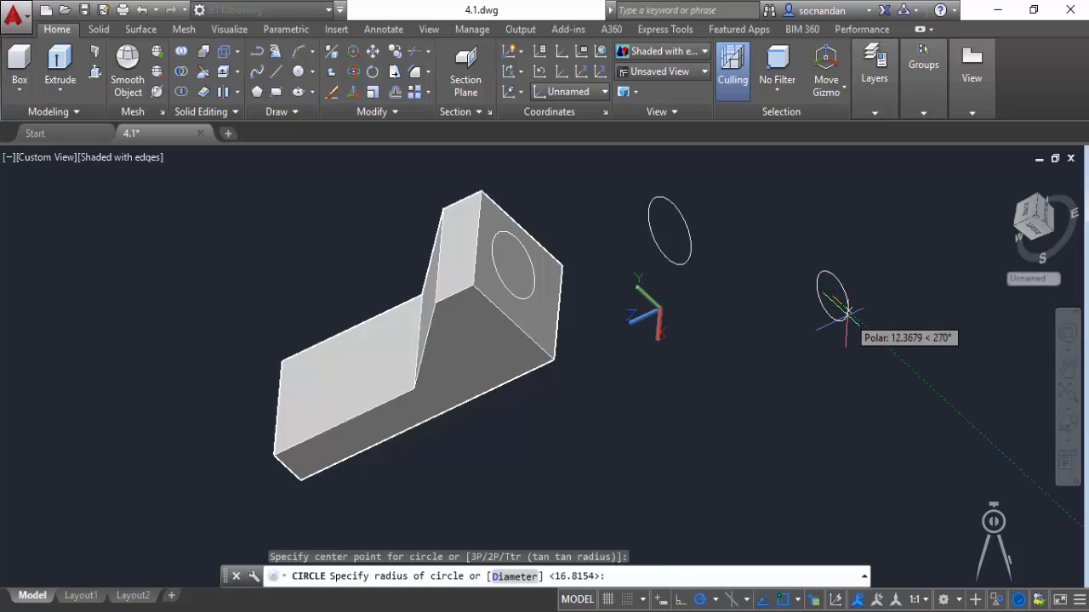
click(838, 326)
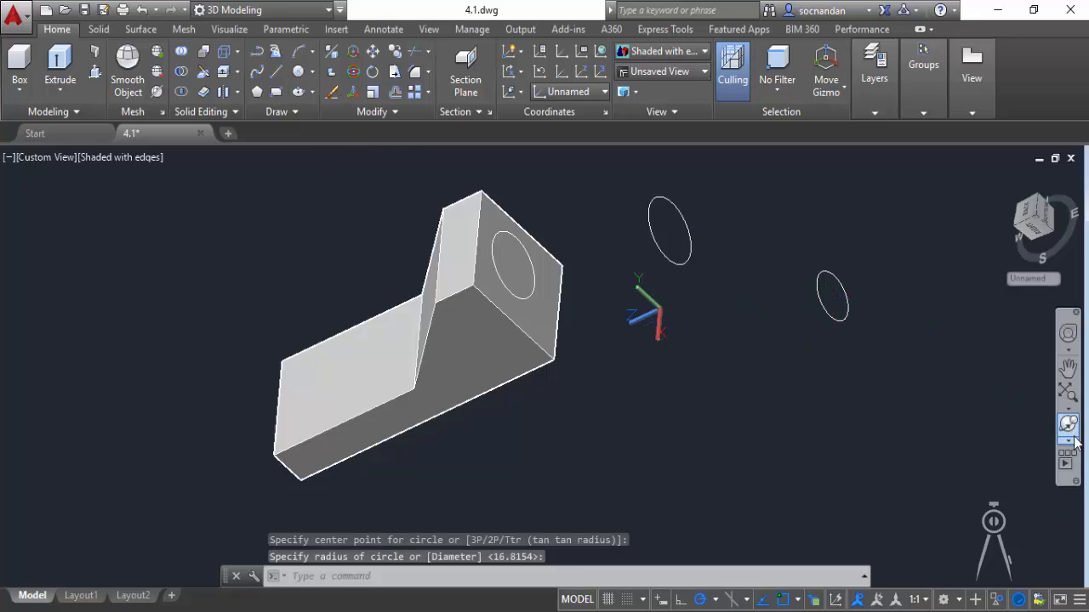
Erase the two circles beside the solid.
click(1069, 439)
click(991, 473)
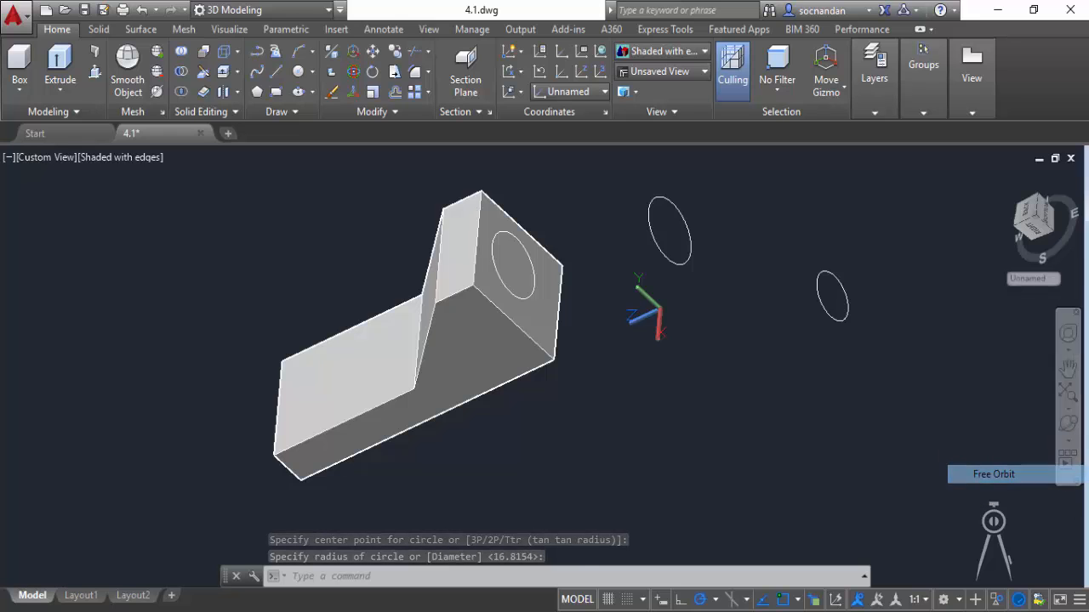
drag(579, 331, 586, 352)
right_click(696, 245)
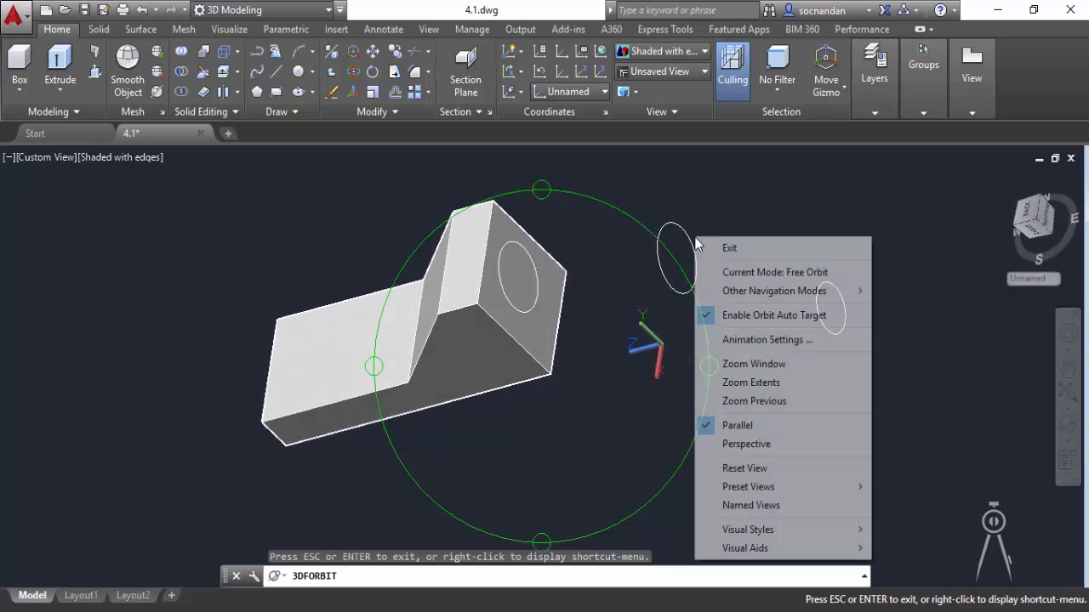
click(706, 247)
click(843, 343)
click(663, 233)
right_click(742, 188)
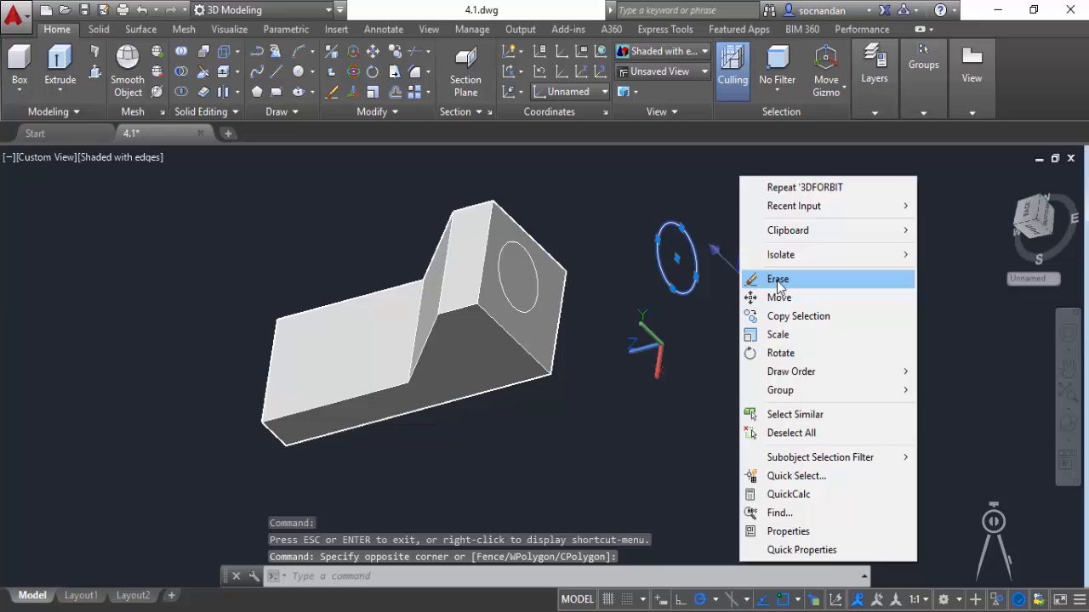
click(768, 279)
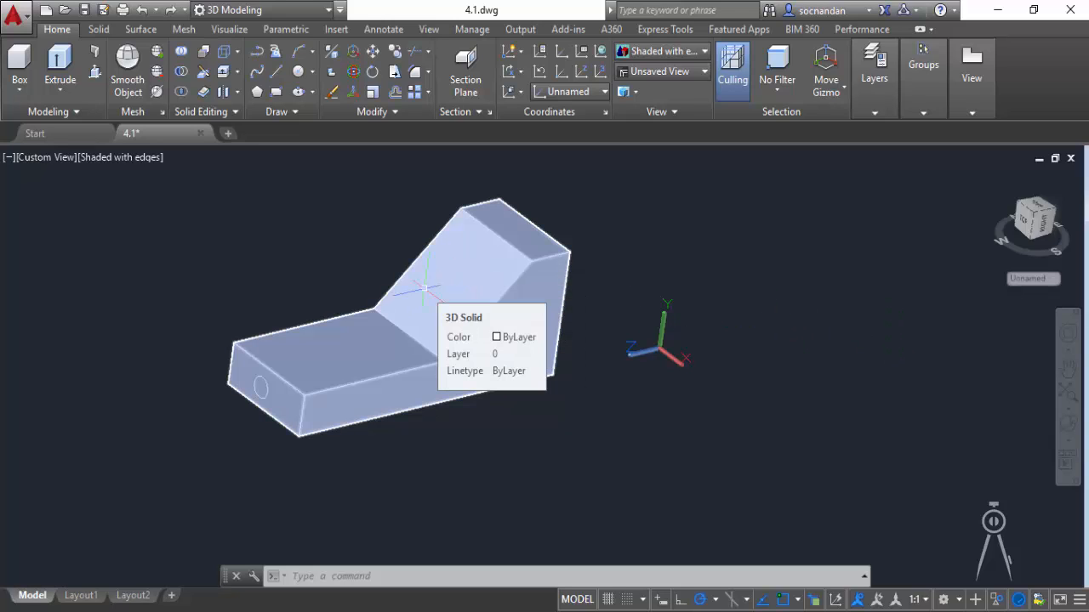
Define a new UCS on the inclined face, with its origin at a lower corner, X up the sloping edge and the XY plane through the other lower corner.
click(1054, 281)
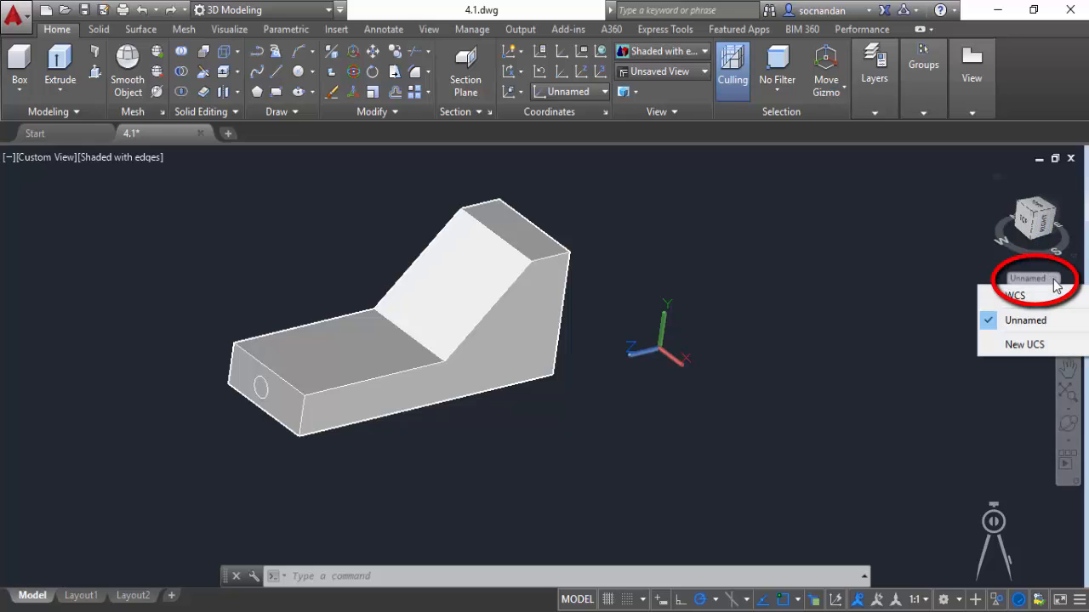
click(1021, 347)
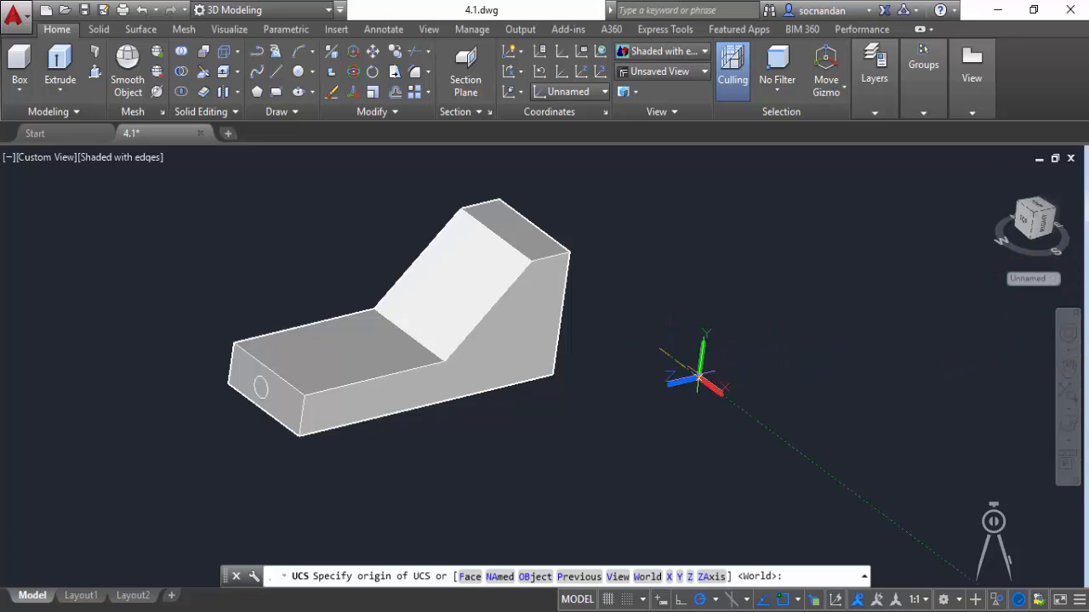
click(444, 362)
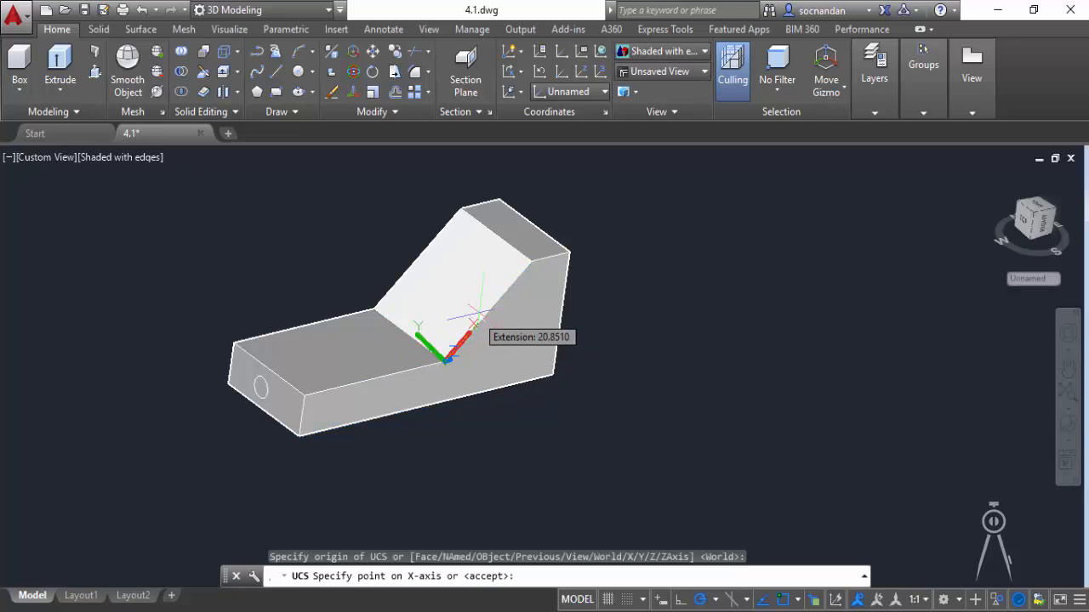
click(531, 261)
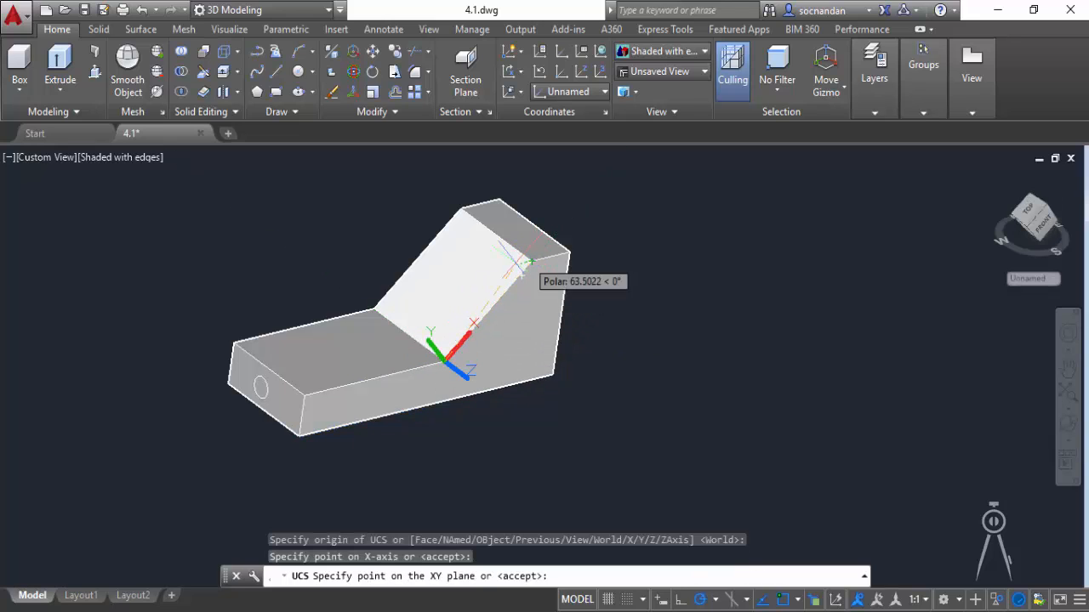
click(375, 310)
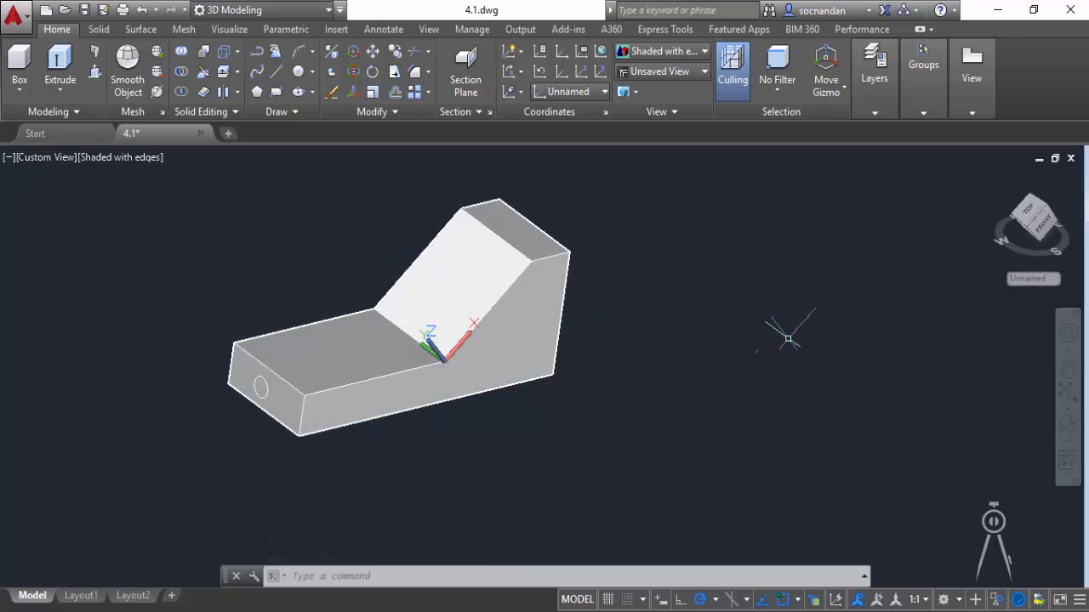
Save the current unnamed UCS under the name "custom ucs".
click(584, 54)
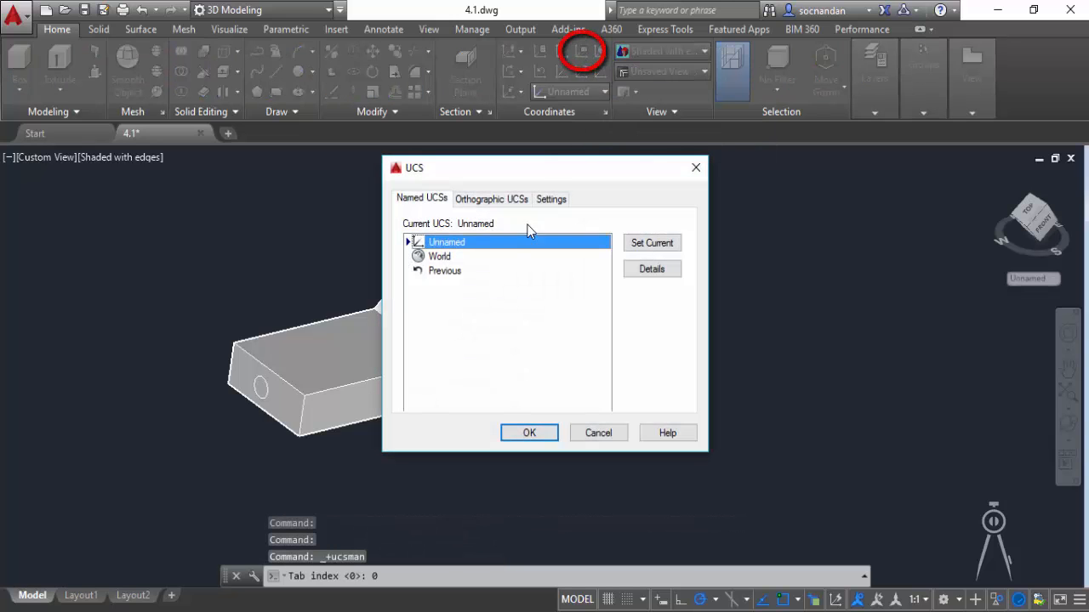
click(447, 244)
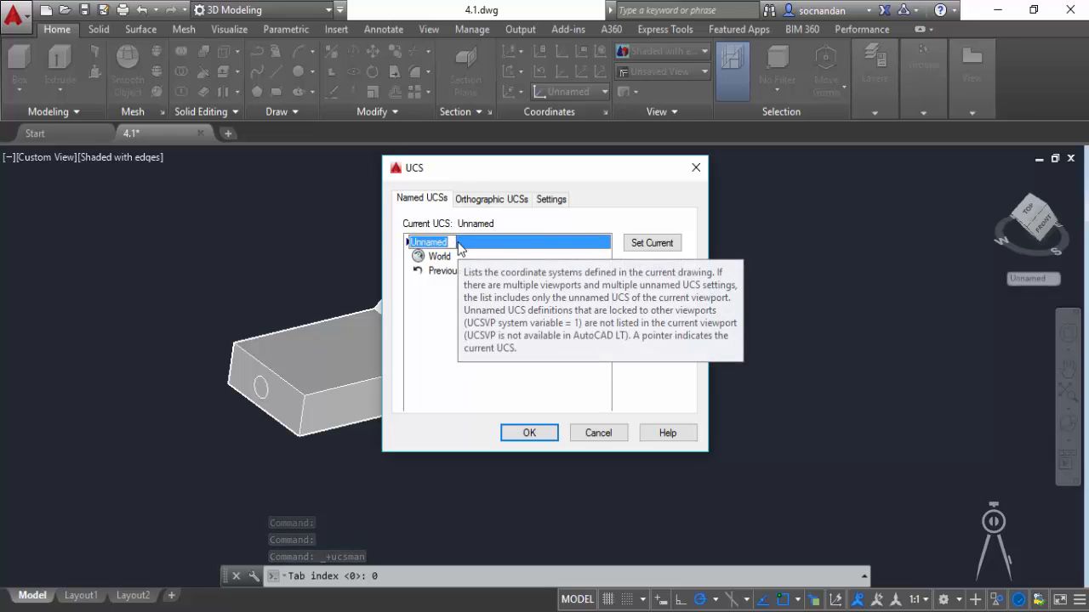
text(cus)
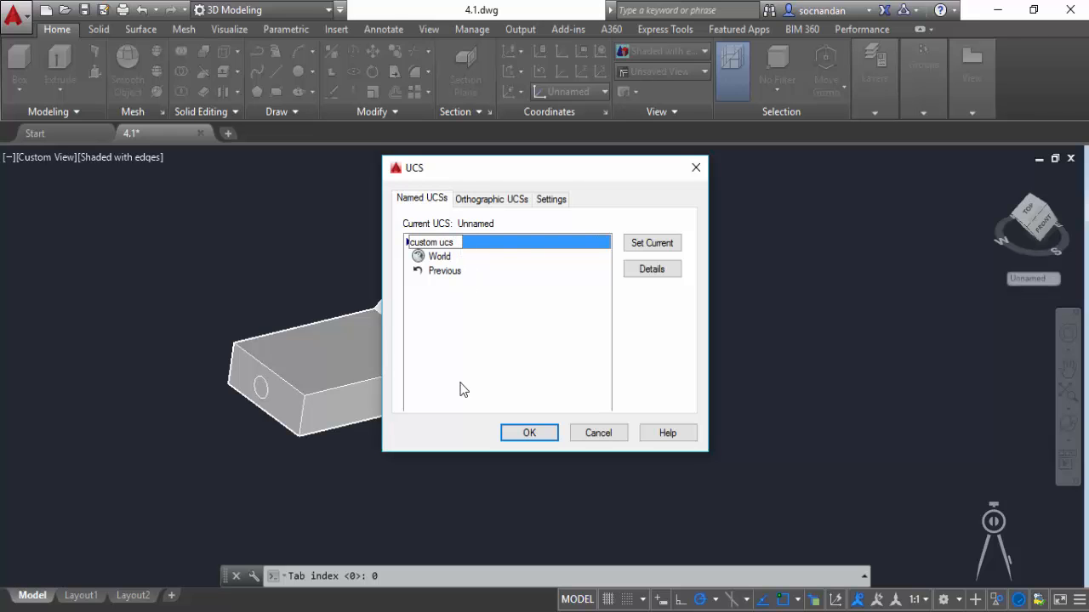
text(tom ucs)
key(Return)
click(529, 434)
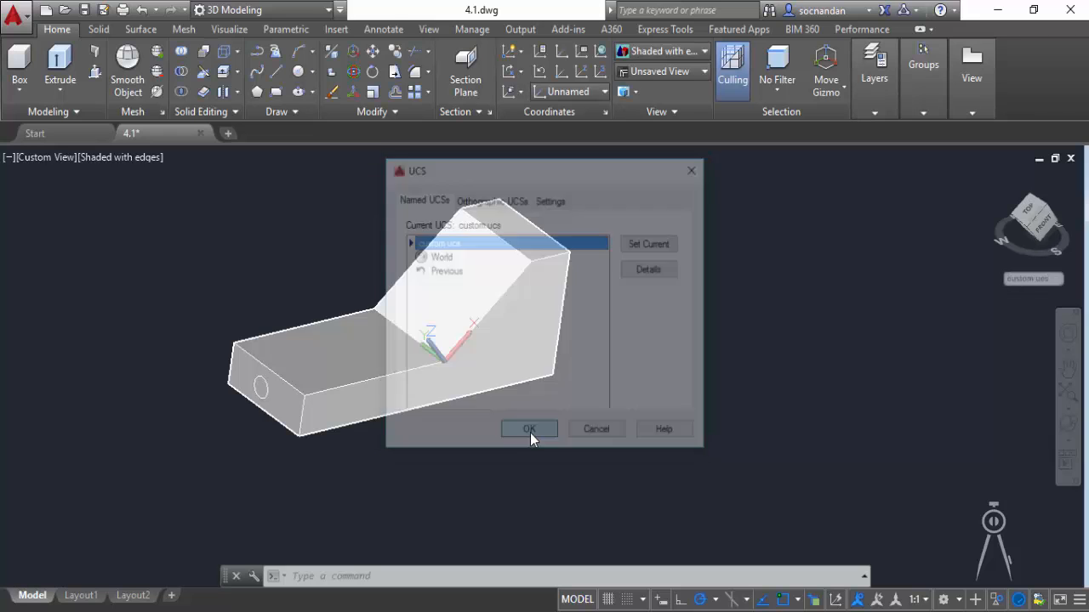
Switch to the WCS and restore the saved "custom ucs".
click(1047, 283)
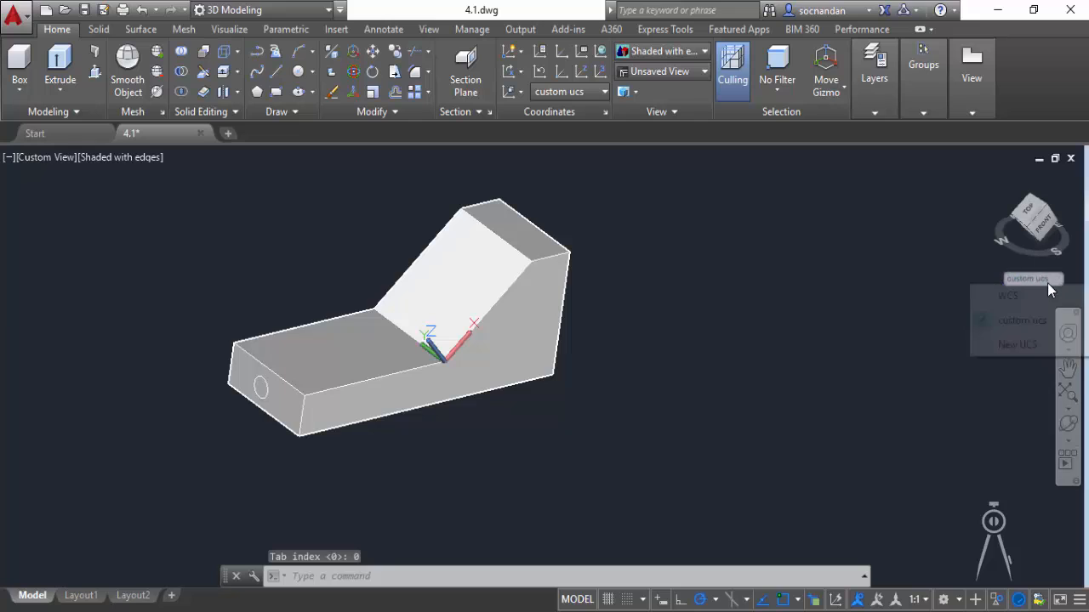
click(1030, 301)
click(1043, 279)
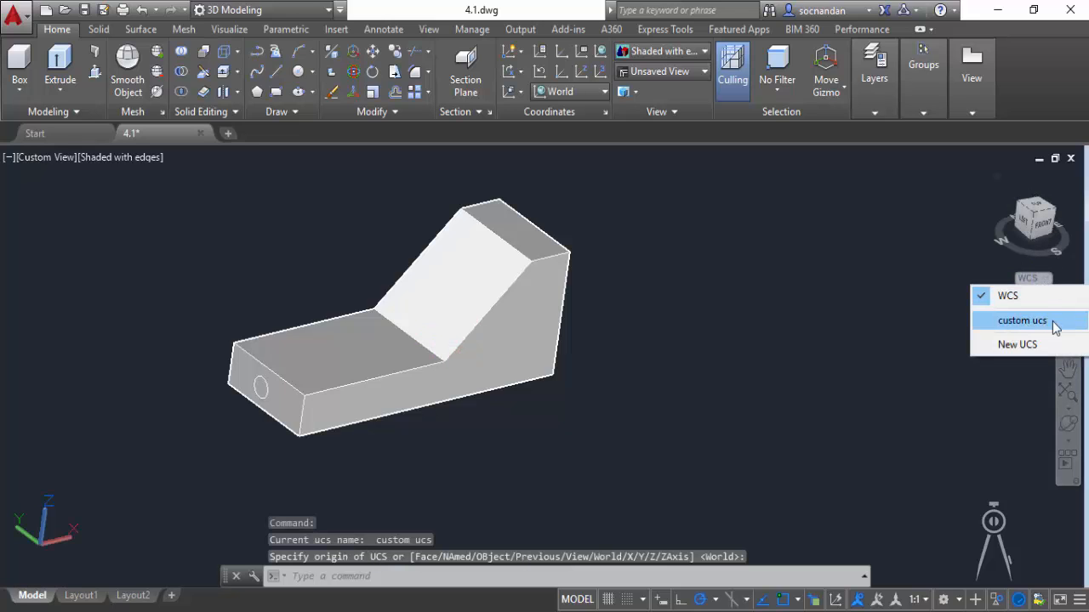
click(1053, 326)
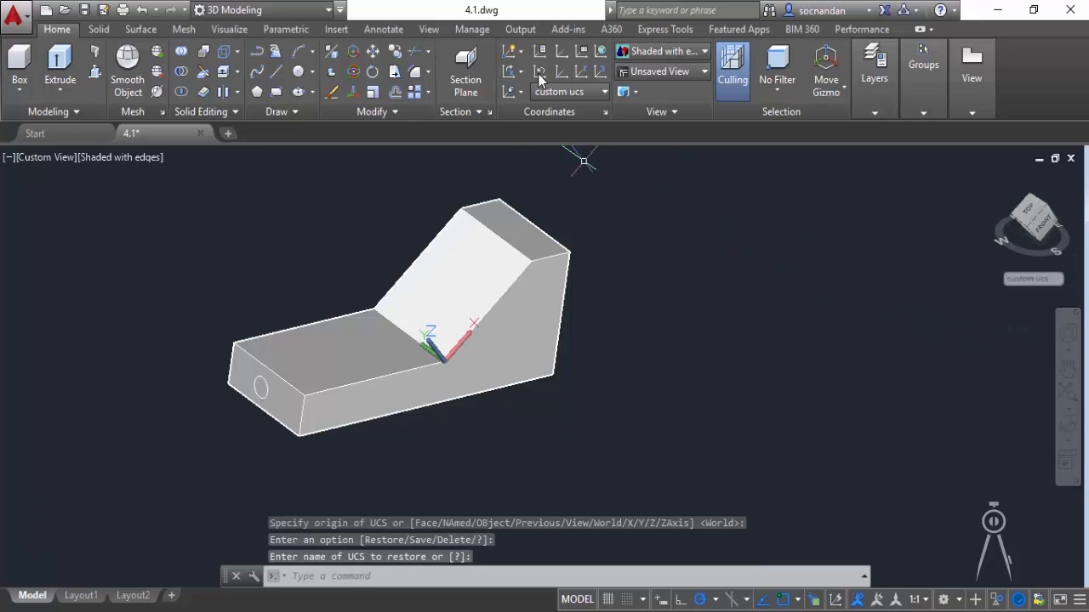
Set the coordinate system back to World and choose World again from the list of saved UCSs.
click(600, 53)
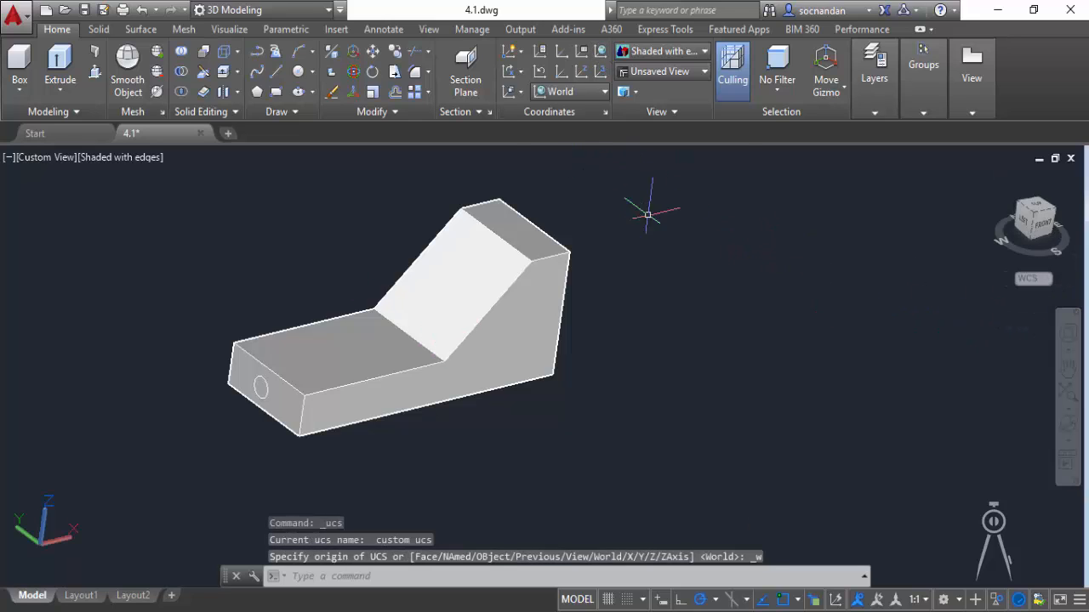
click(603, 92)
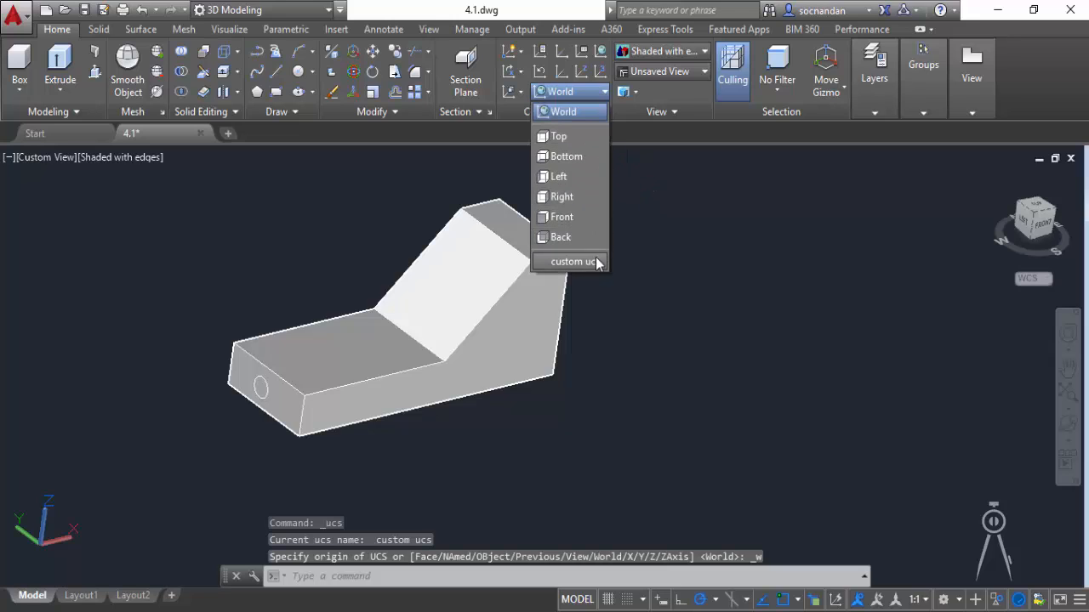
click(586, 109)
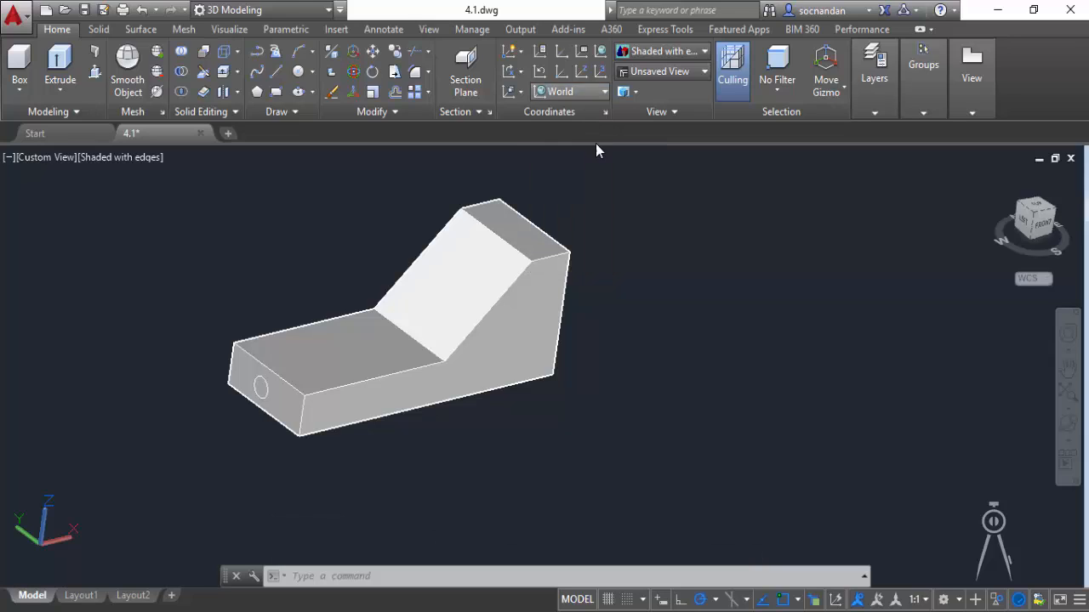